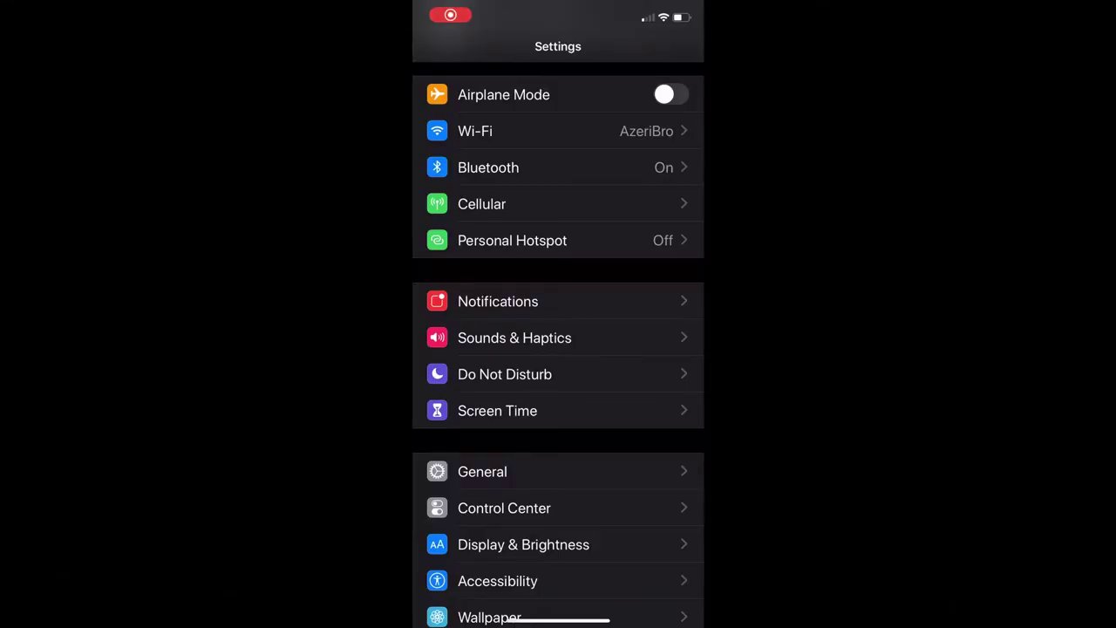
Set the Photos 'Transfer to Mac or PC' option to Keep Originals
scroll(558, 348, "down", 10)
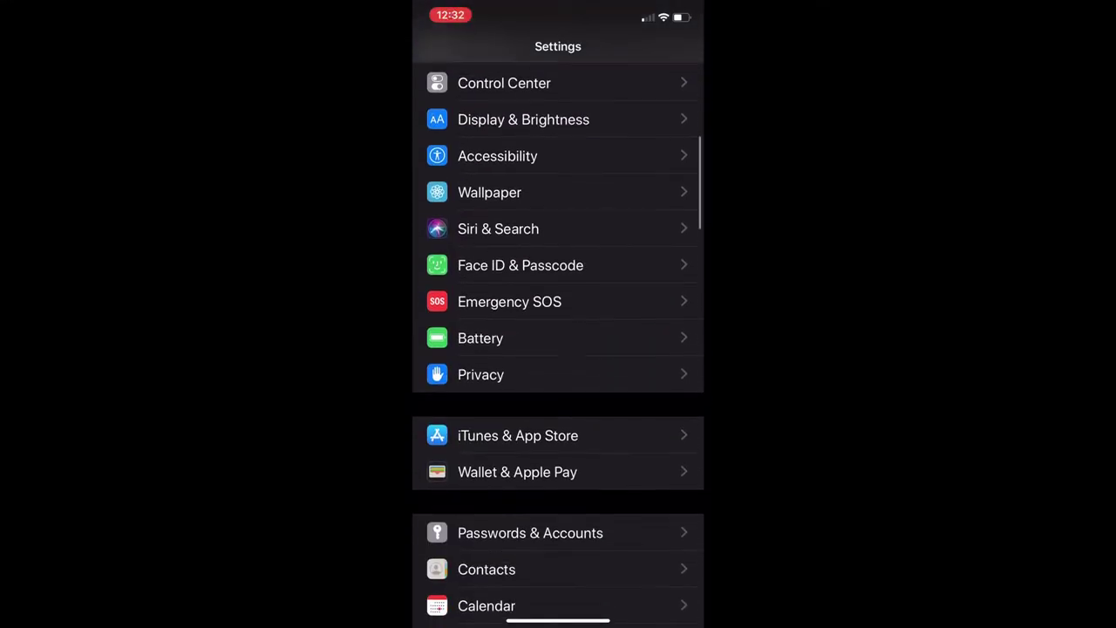
scroll(558, 348, "down", 5)
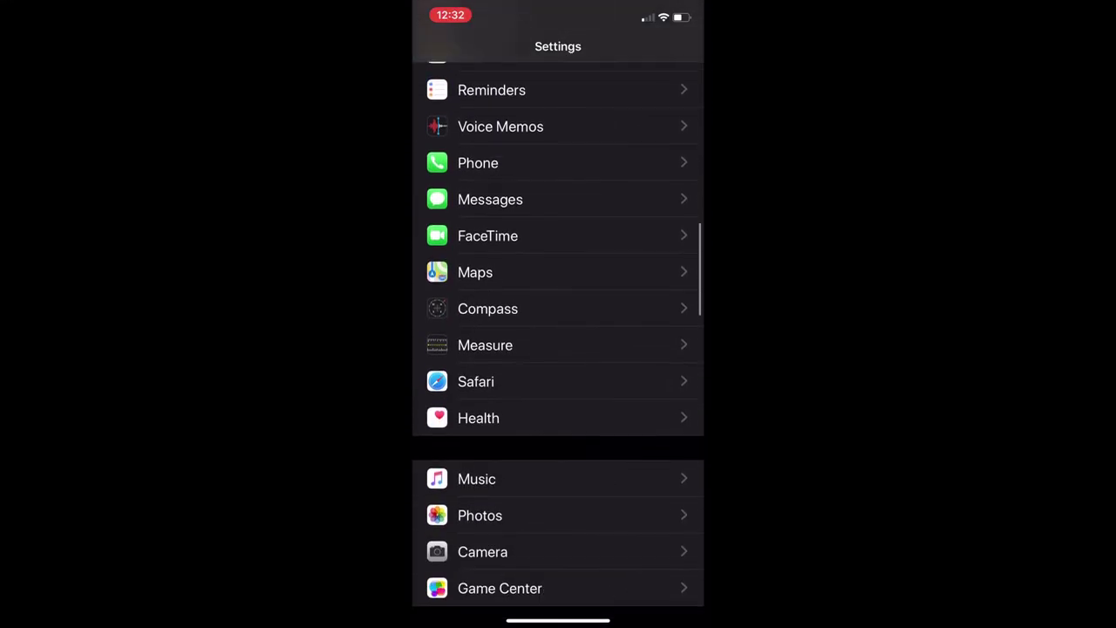
left_click(479, 446)
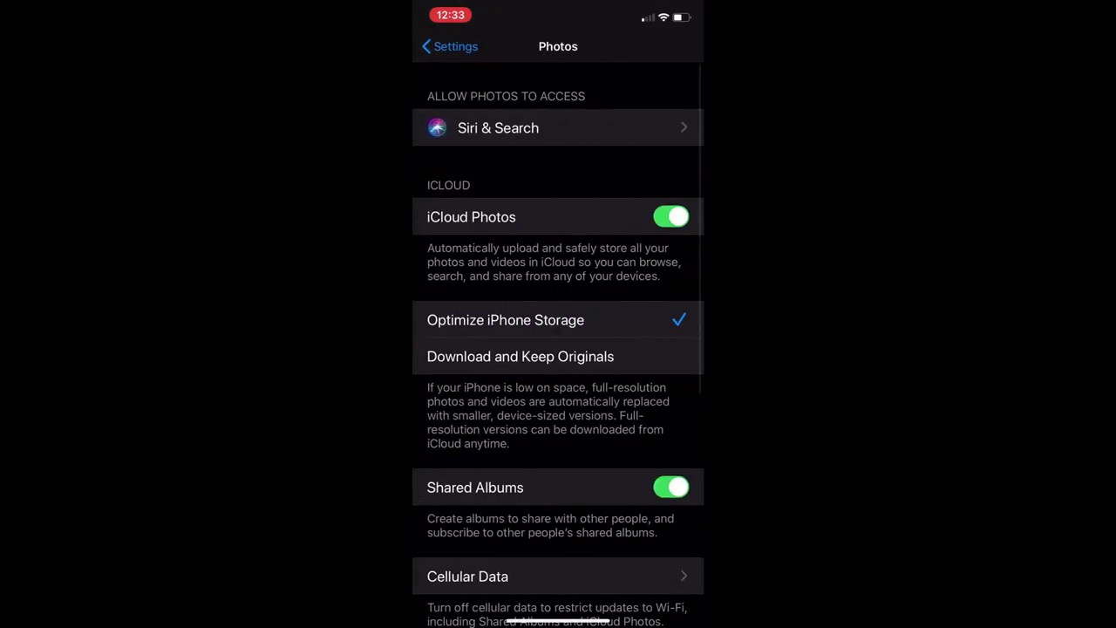
scroll(558, 348, "down", 3)
scroll(558, 348, "down", 3)
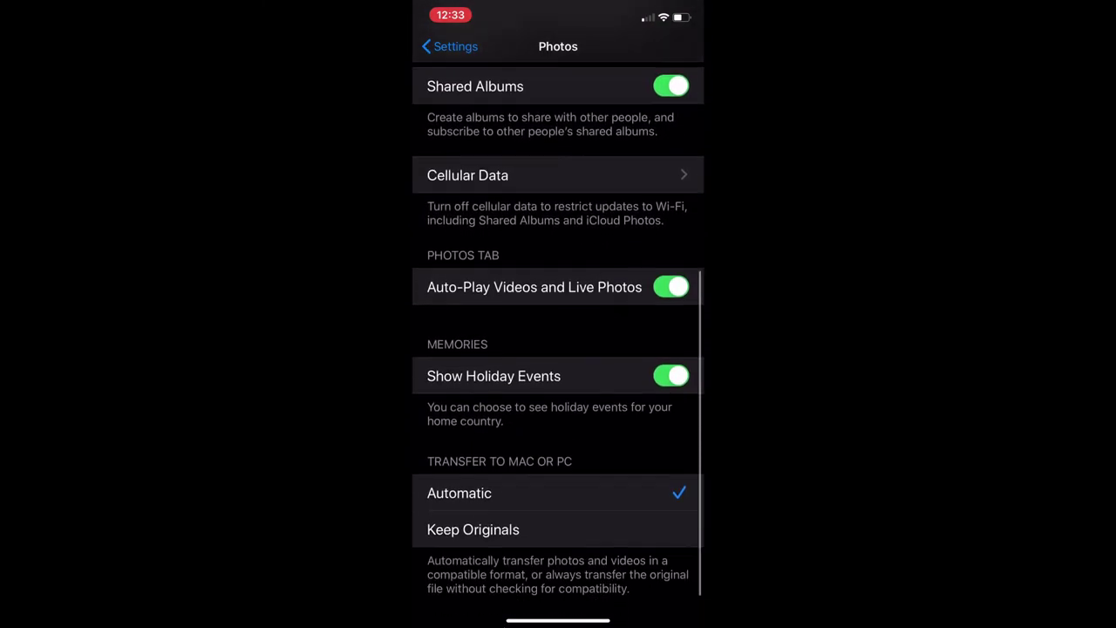
left_click(472, 518)
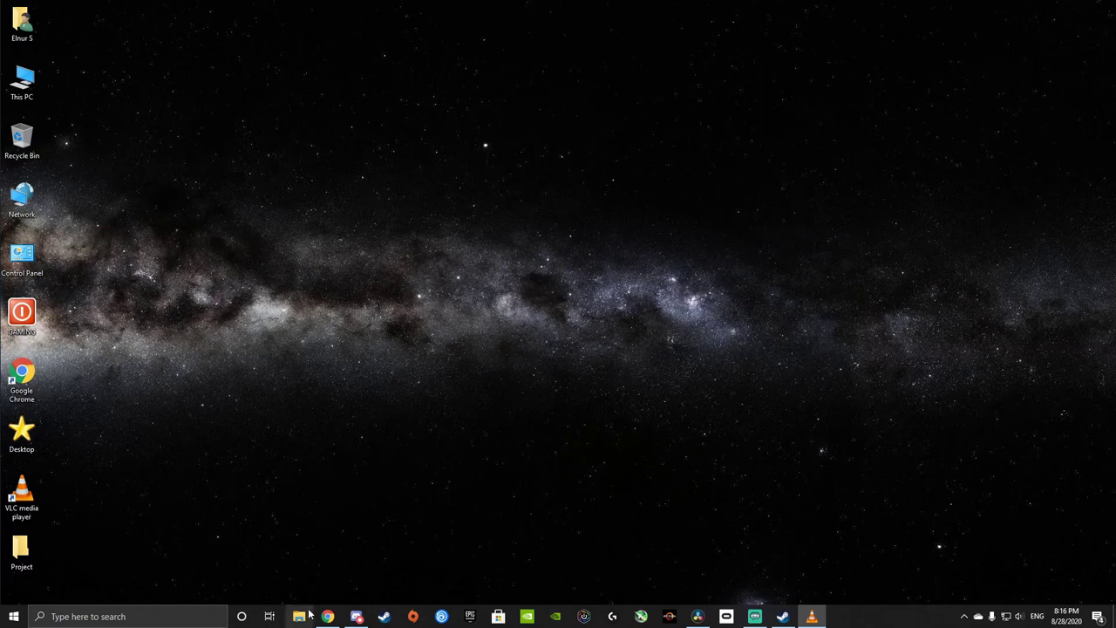
Copy IMG_2857 from This PC > Apple iPhone > Internal Storage > DCIM > 102APPLE
double_click(26, 83)
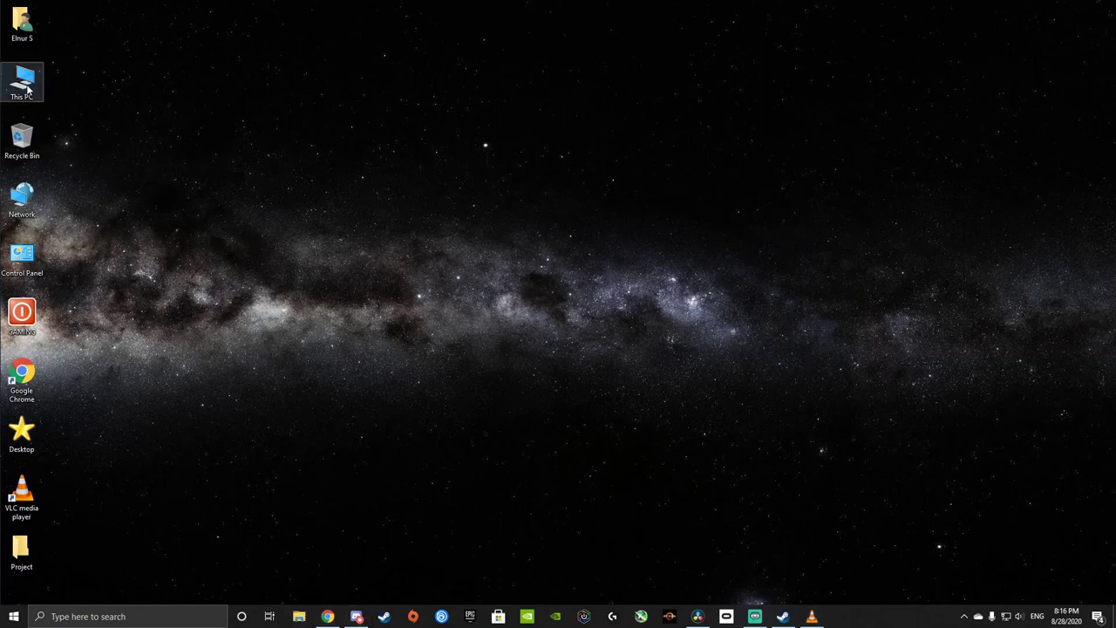
left_click_drag(547, 137, 565, 113)
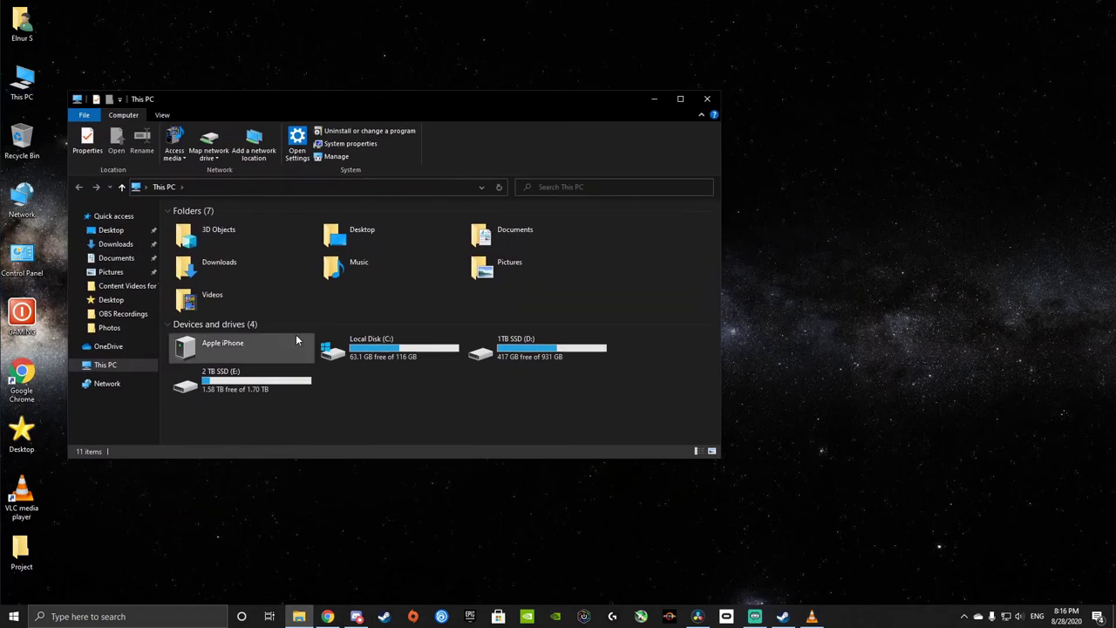
double_click(247, 344)
double_click(258, 224)
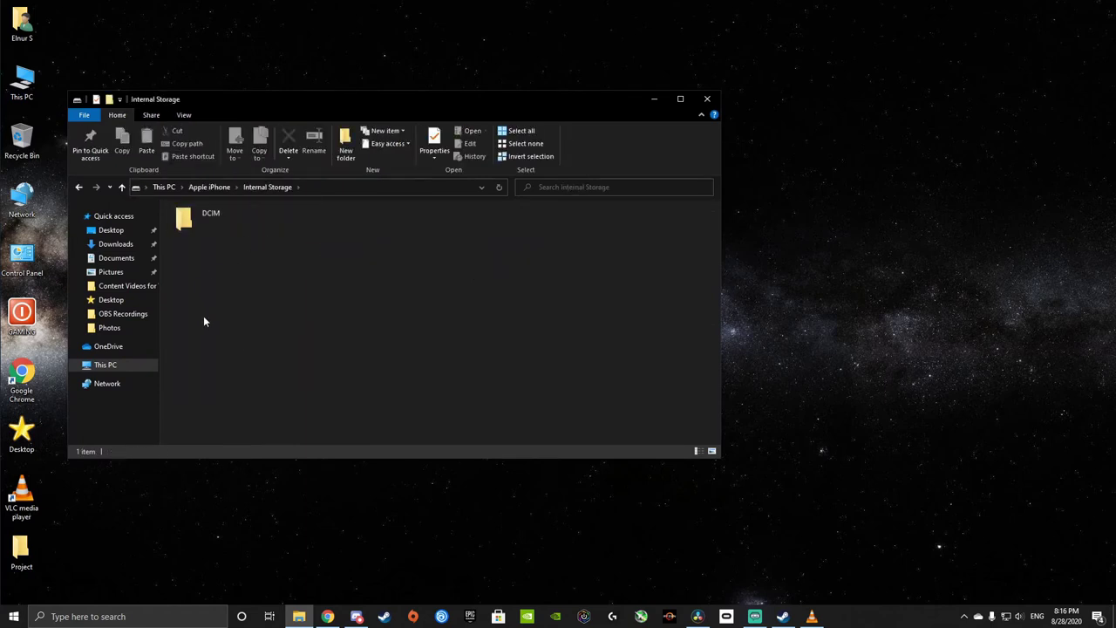
double_click(243, 220)
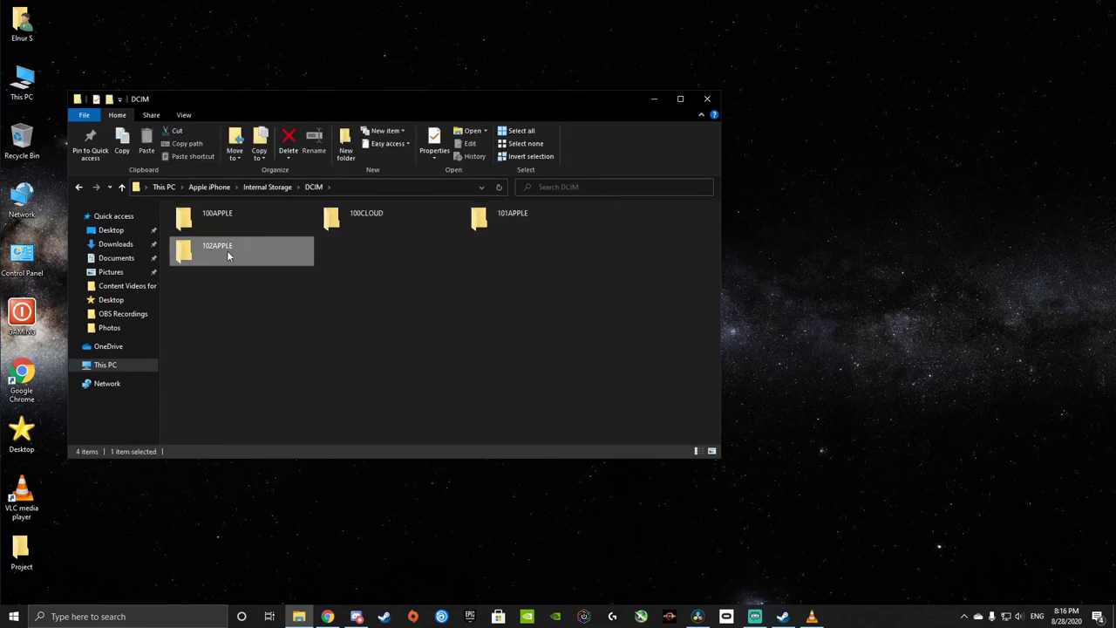
double_click(226, 250)
left_click(264, 230)
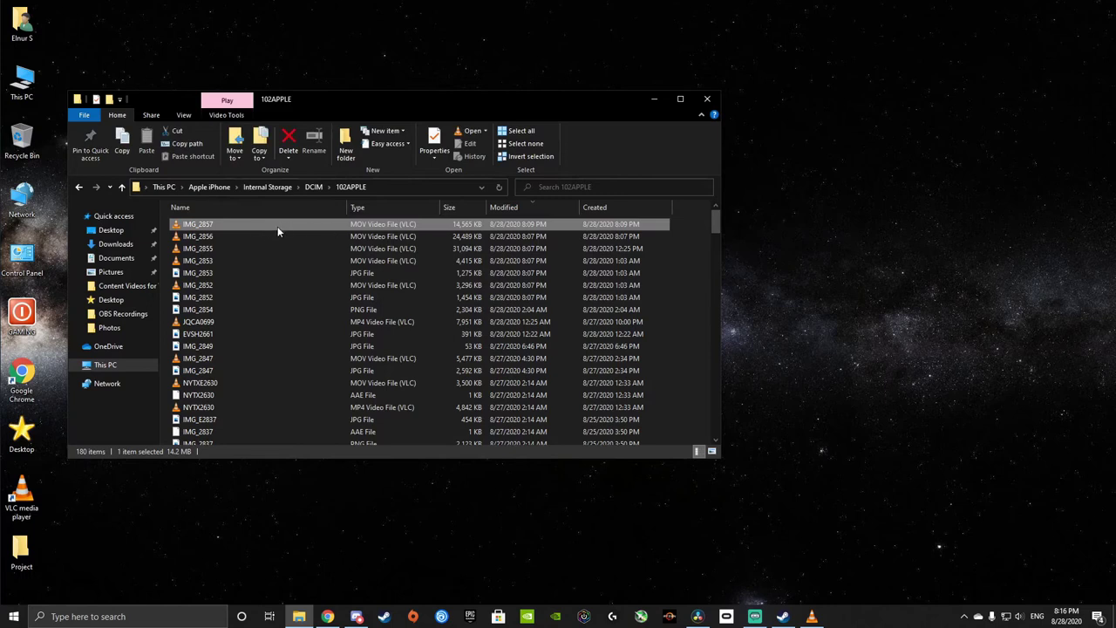
right_click(276, 225)
left_click(320, 299)
Paste IMG_2857 onto the desktop and move its icon to the centre
left_click(706, 99)
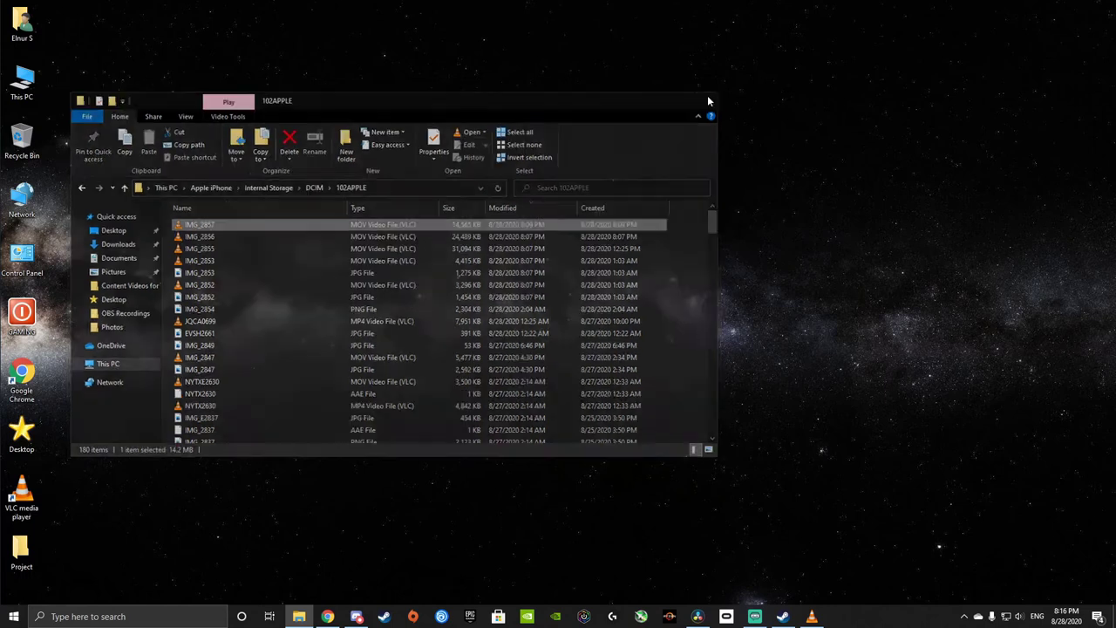
right_click(431, 228)
left_click(459, 281)
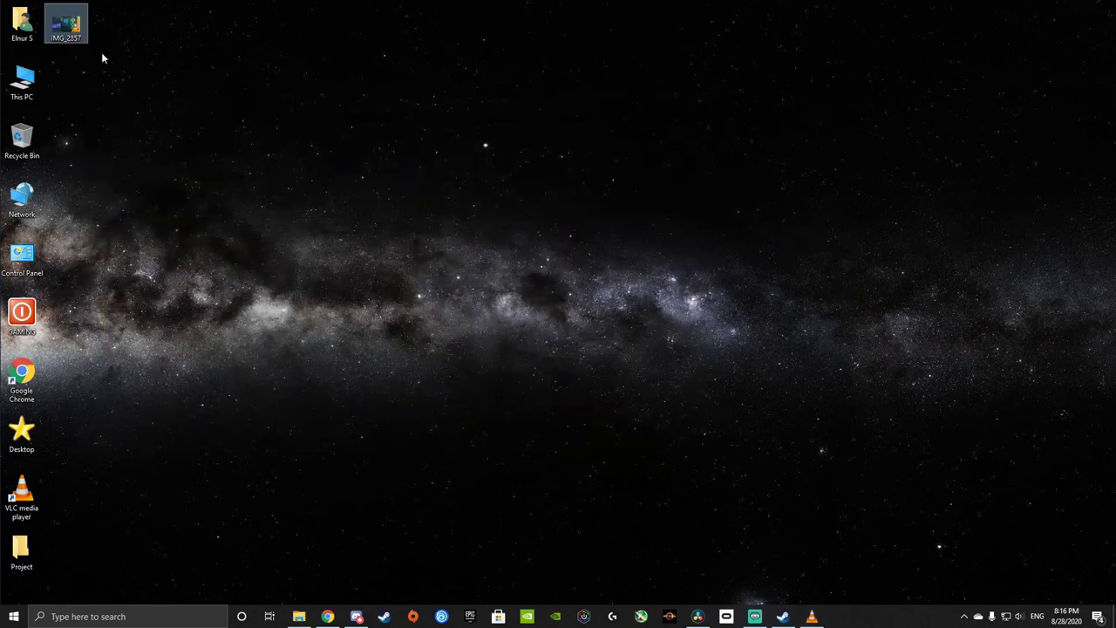
left_click_drag(77, 33, 429, 329)
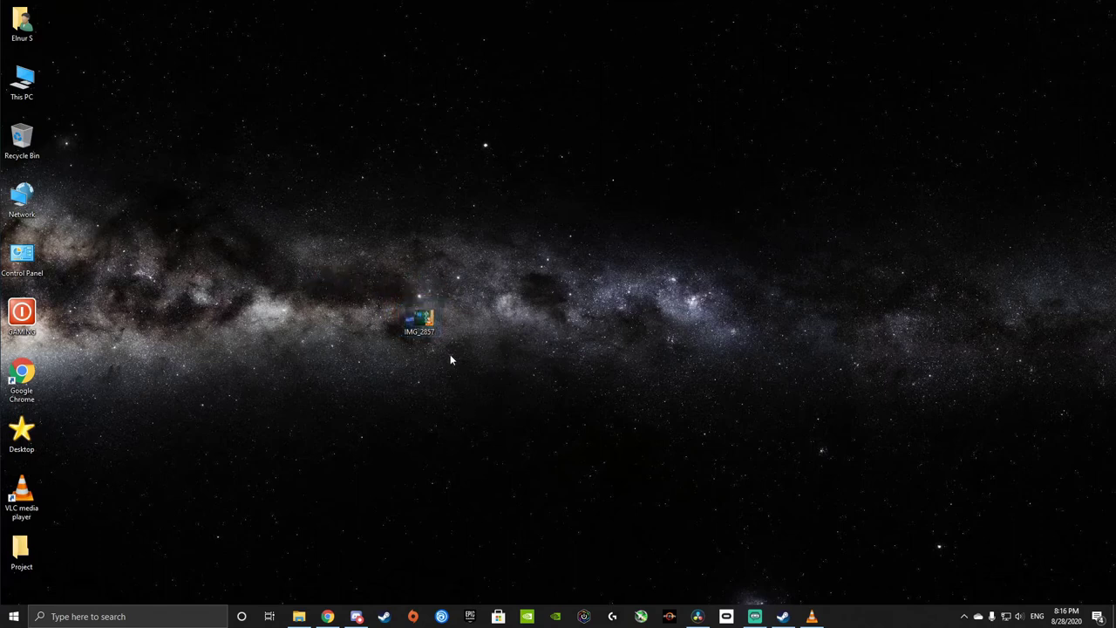
left_click_drag(509, 273, 334, 385)
Restore Chrome showing the videolan.org page offering VLC 3.0.11 for Windows
left_click(385, 404)
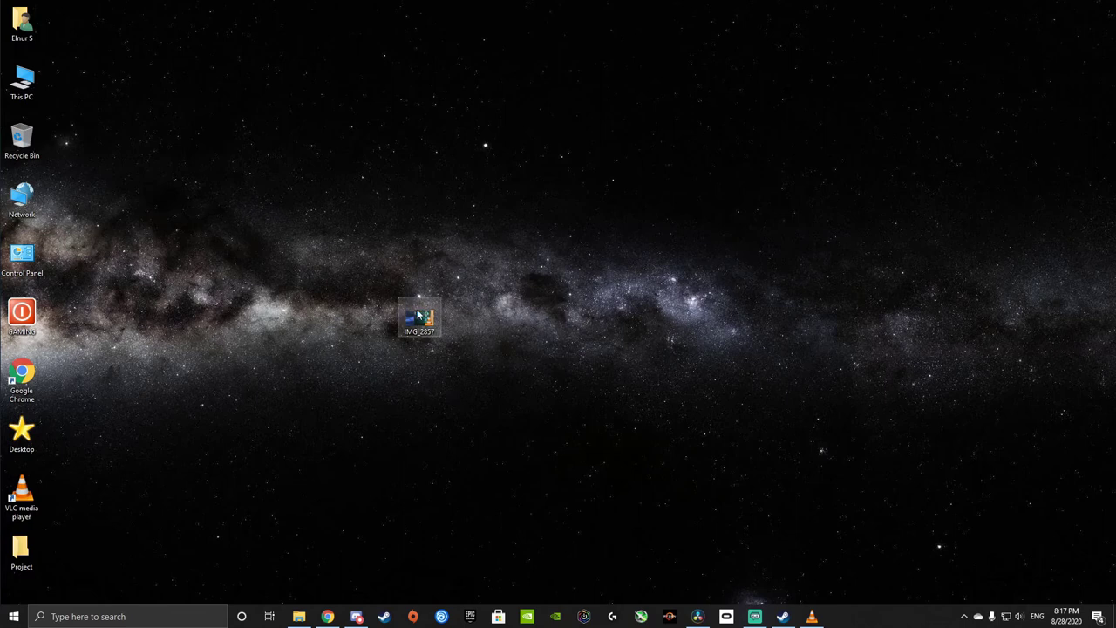
left_click_drag(487, 267, 409, 381)
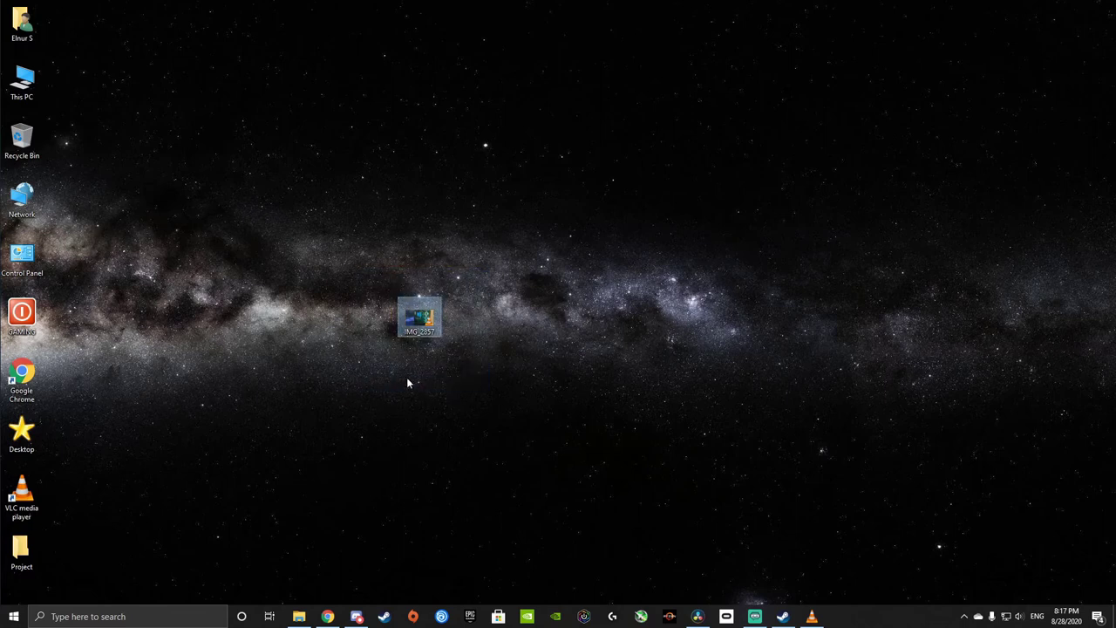
left_click(409, 381)
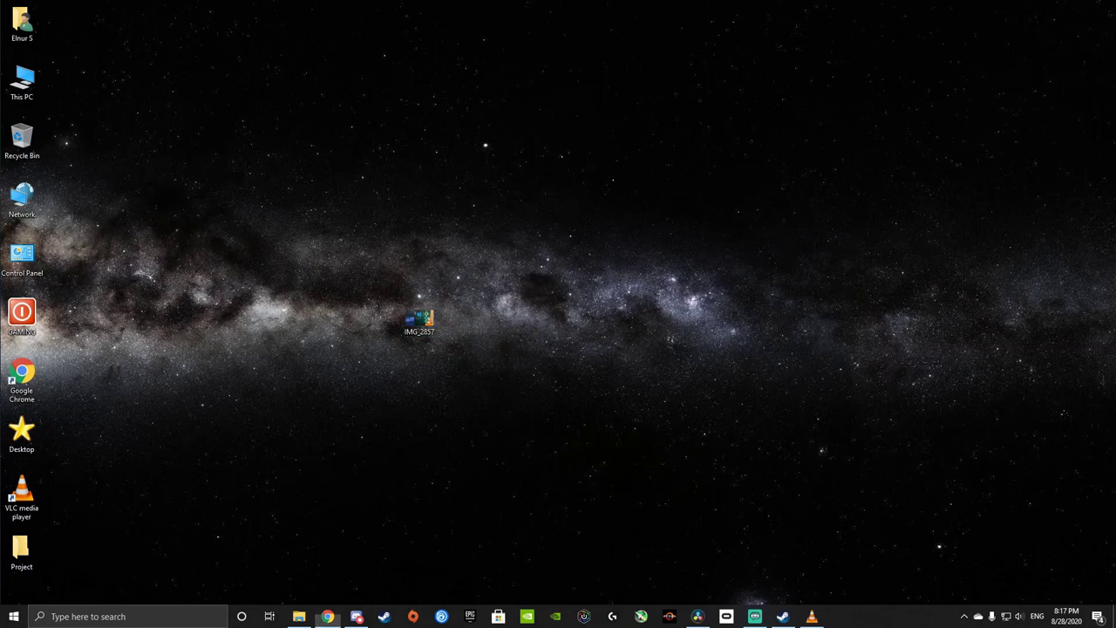
left_click(327, 617)
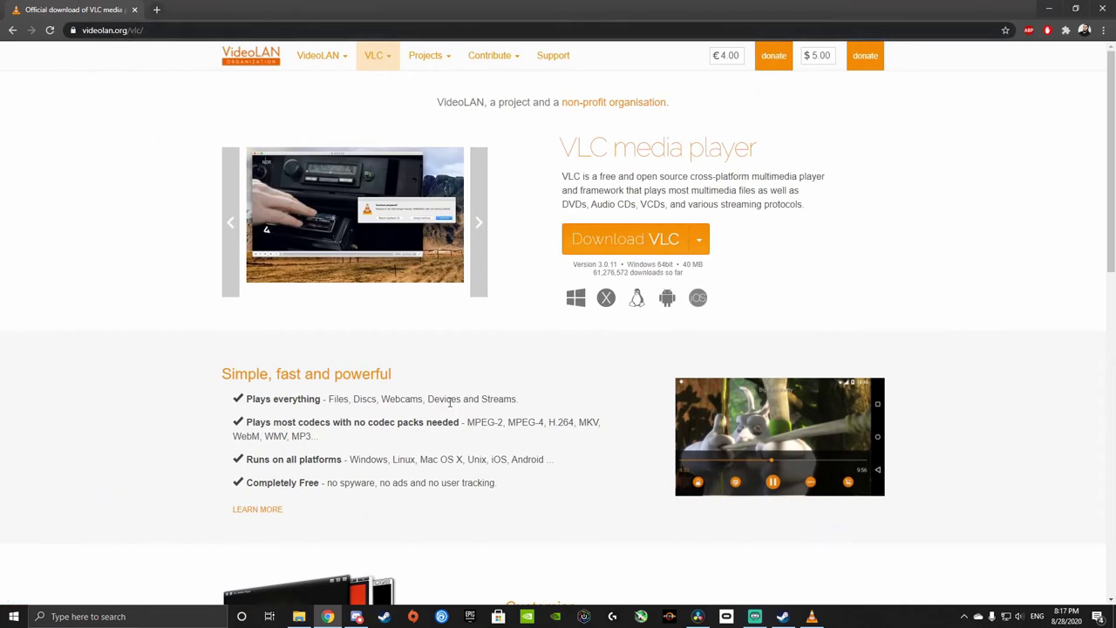
Scroll the videolan.org page, select its web address, then minimize Chrome to the desktop
scroll(380, 488, "down", 1)
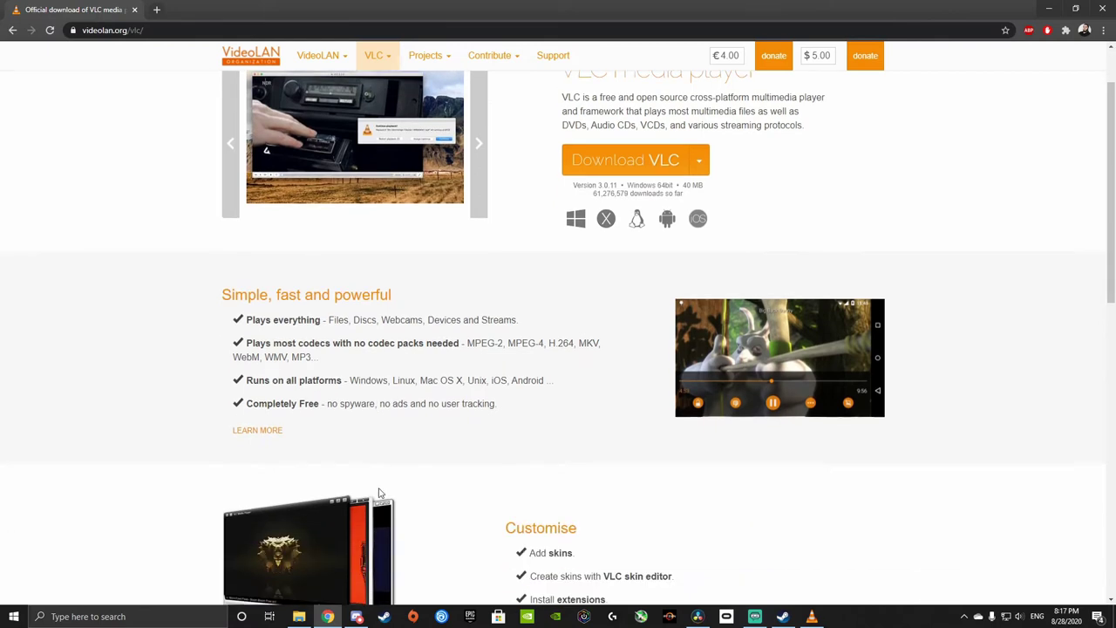
scroll(379, 493, "down", 2)
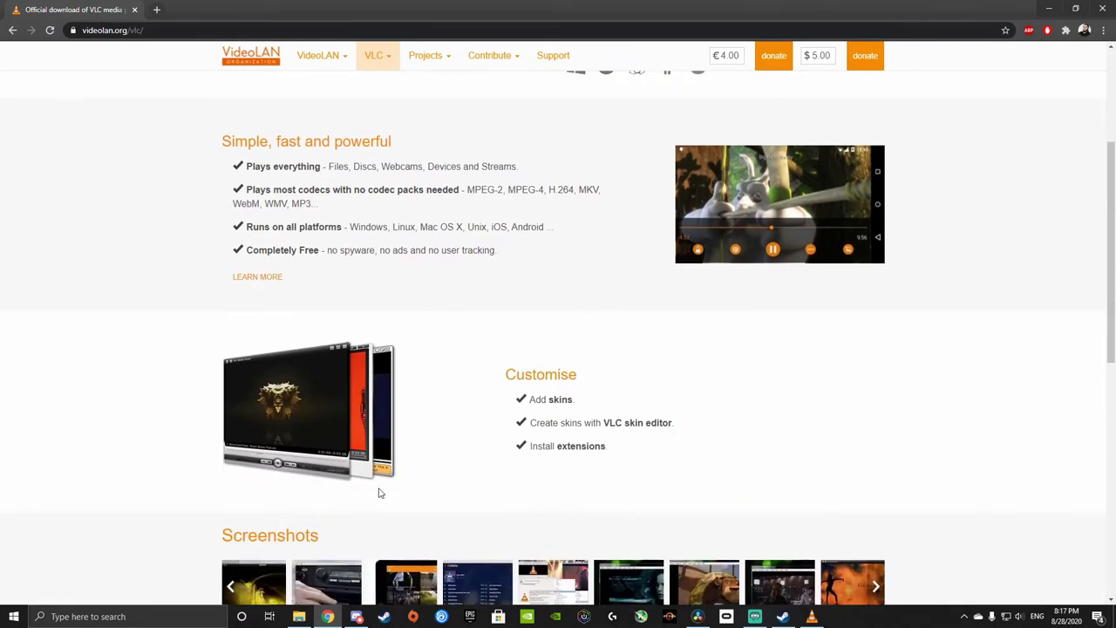
scroll(538, 423, "up", 3)
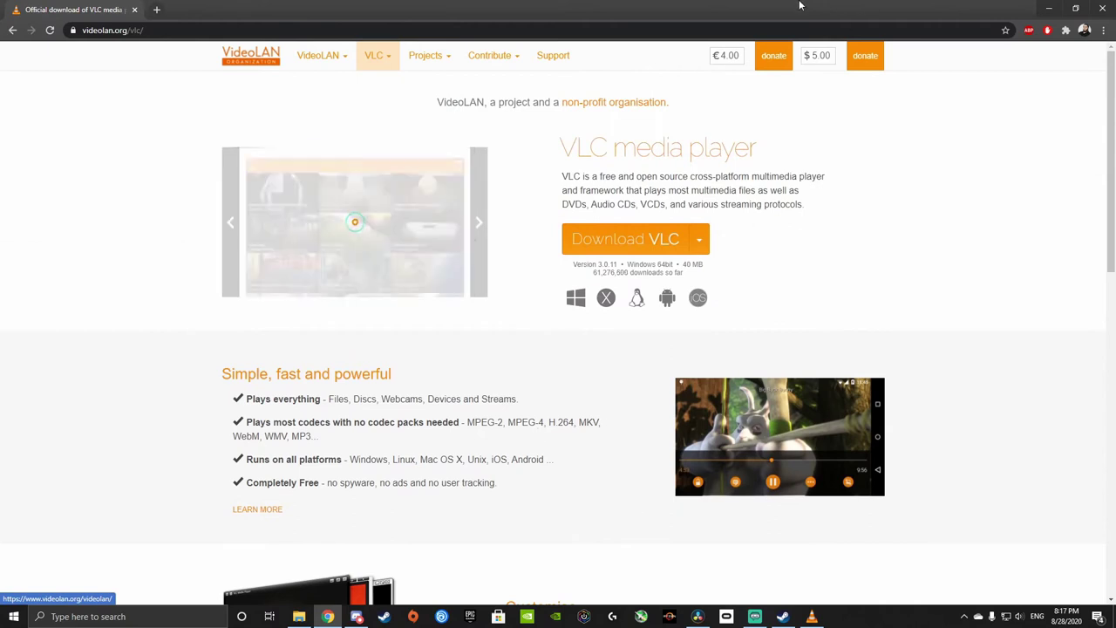
double_click(92, 31)
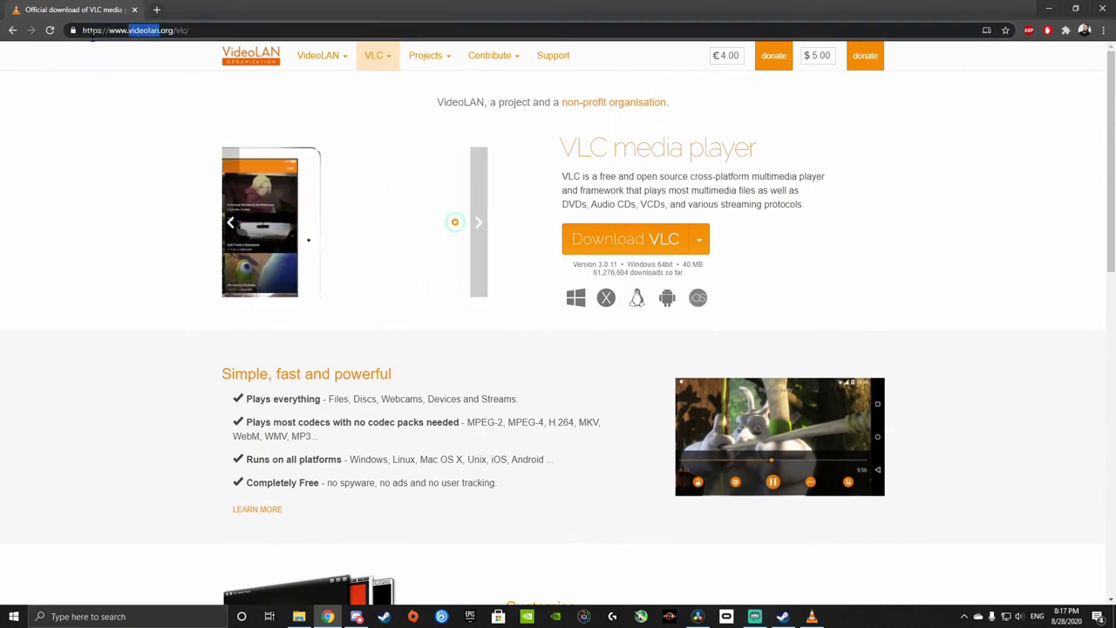
left_click_drag(94, 40, 166, 52)
key("super+d")
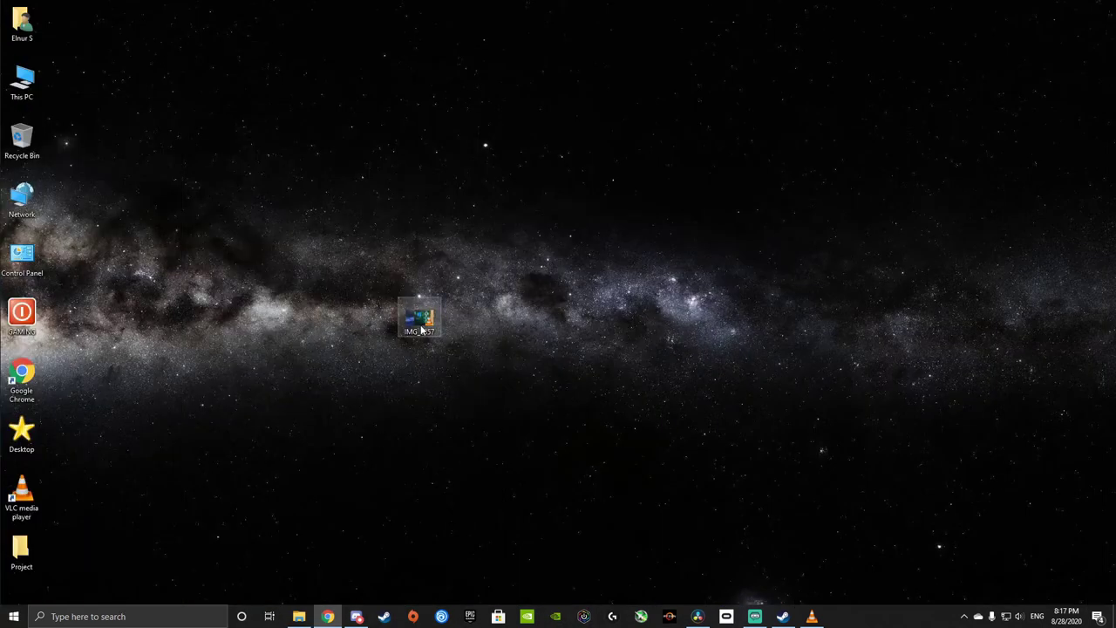
Make VLC media player the default app for .MOV files through IMG_2857's Properties
left_click(417, 331)
right_click(417, 331)
left_click(476, 570)
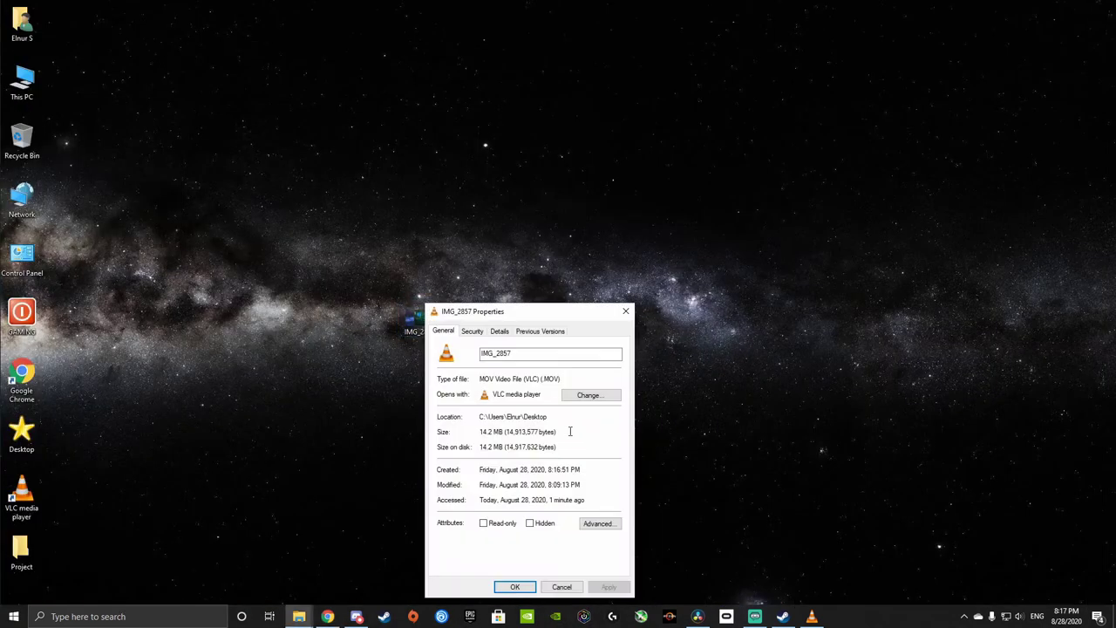
left_click(584, 396)
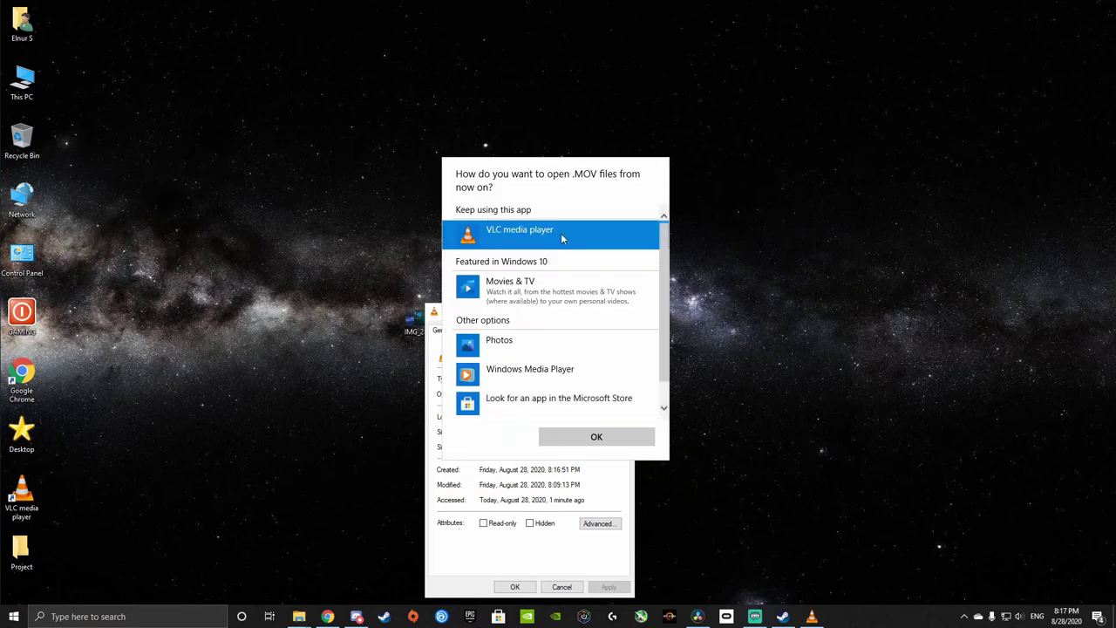
left_click(608, 437)
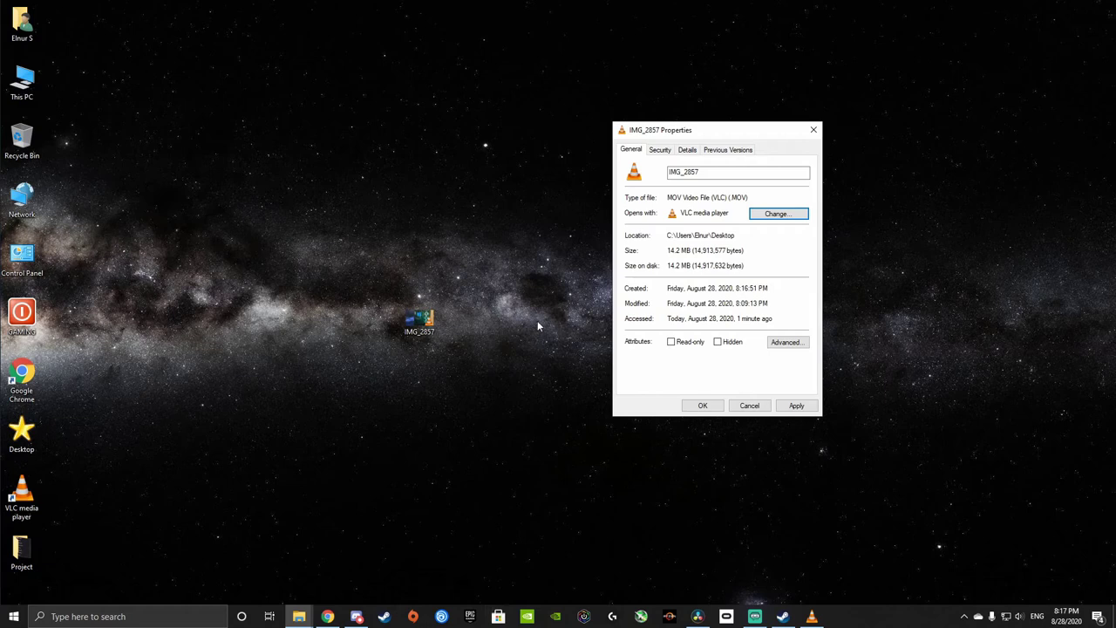
left_click(748, 405)
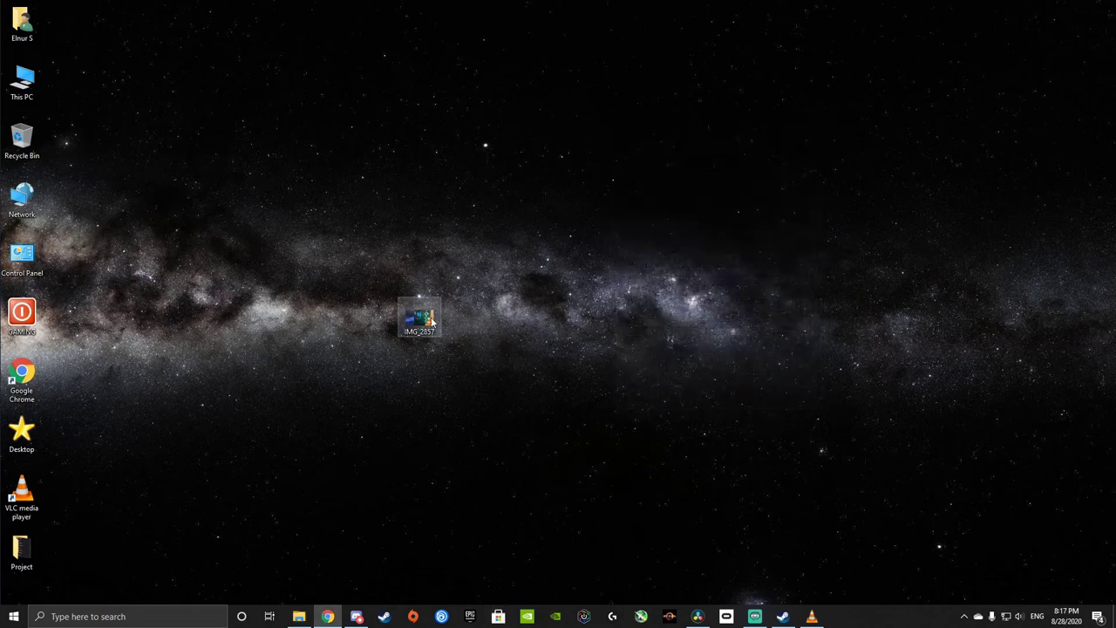
left_click(425, 319)
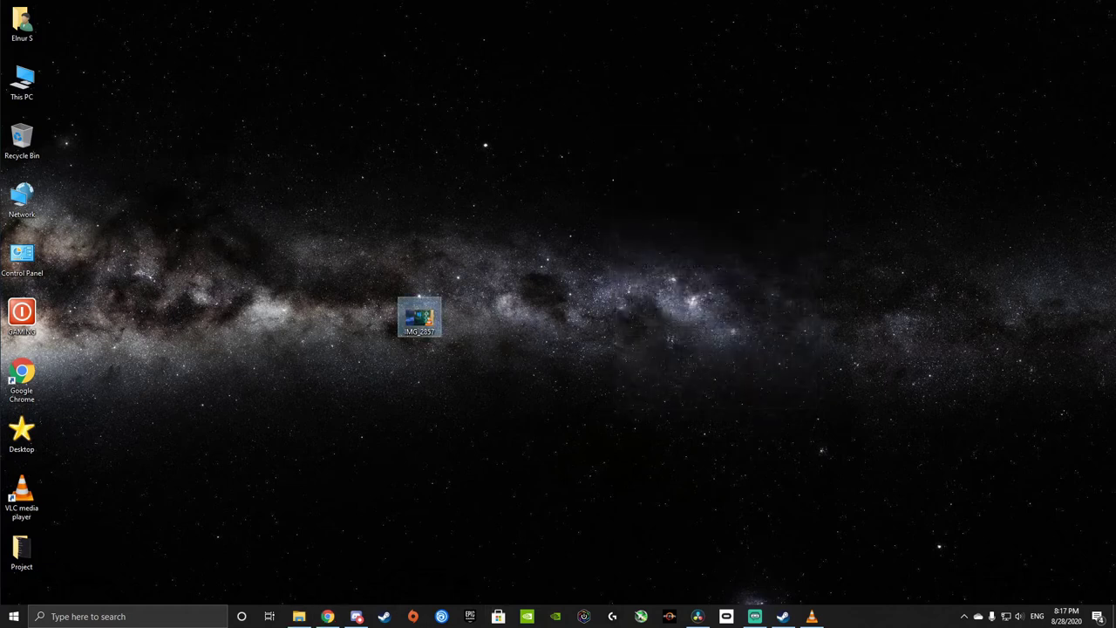
key("Return")
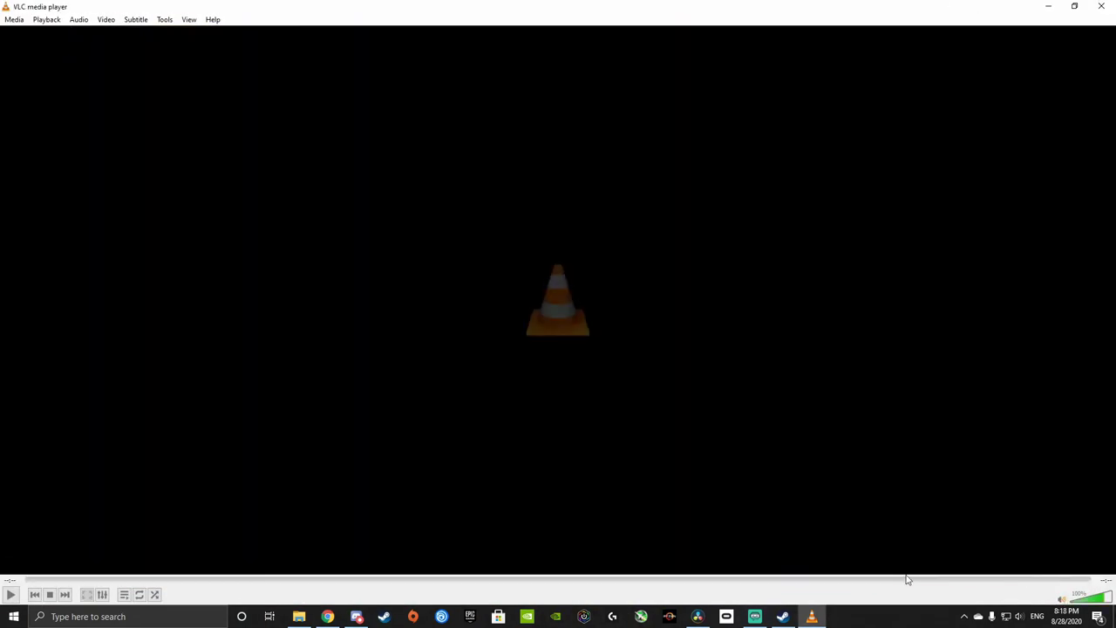
left_click(11, 594)
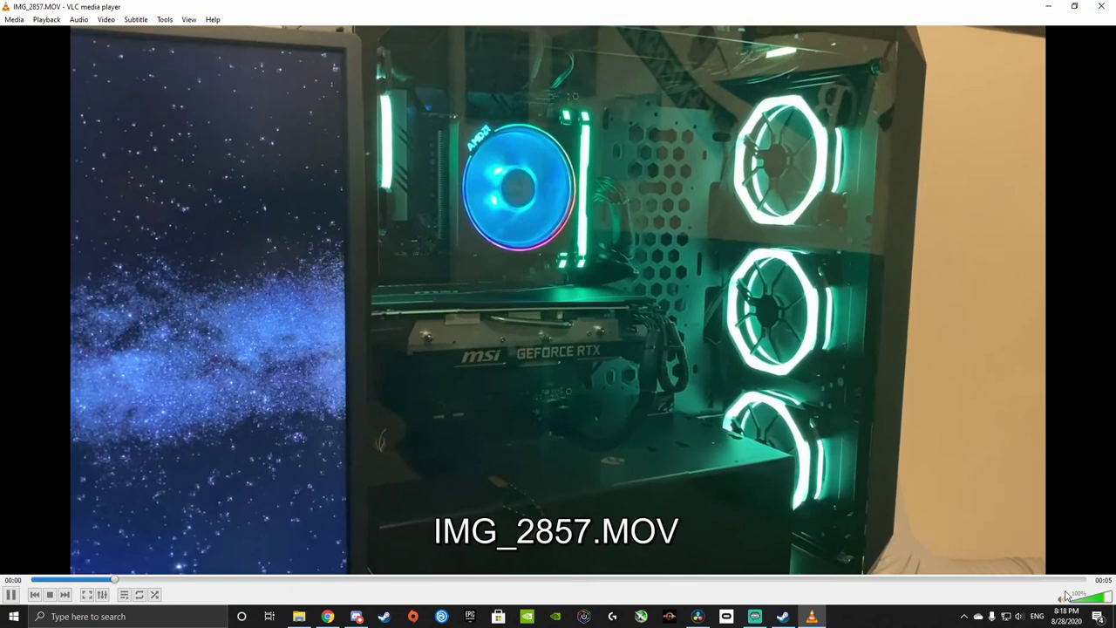
left_click(11, 595)
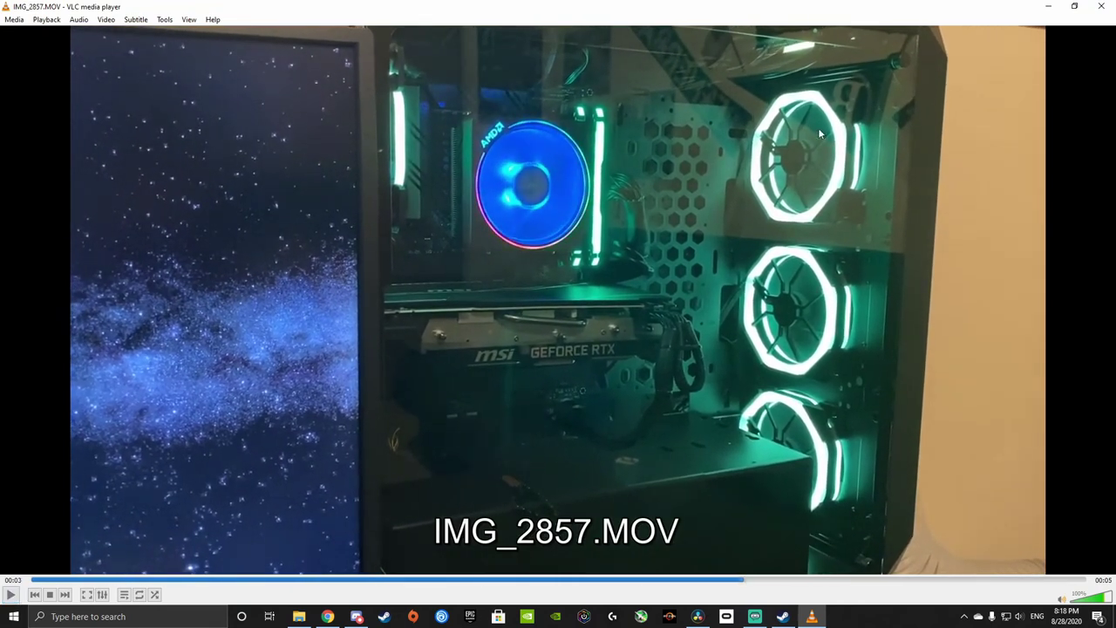
left_click(1073, 9)
left_click_drag(877, 29, 598, 61)
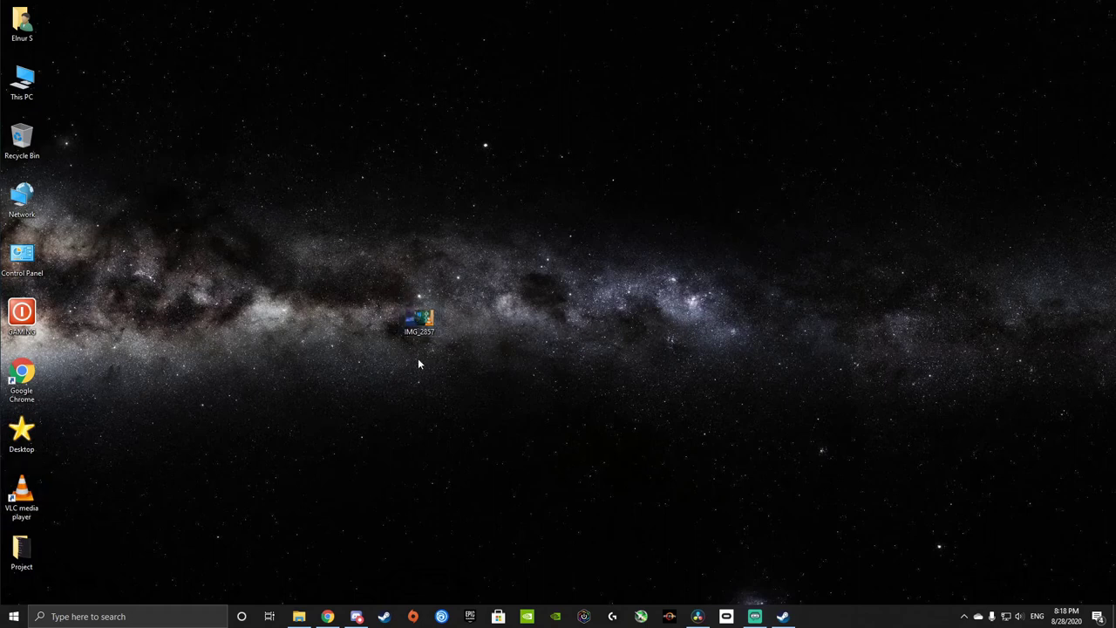
Launch VLC and add IMG_2857.MOV as the source in Convert / Save
double_click(422, 322)
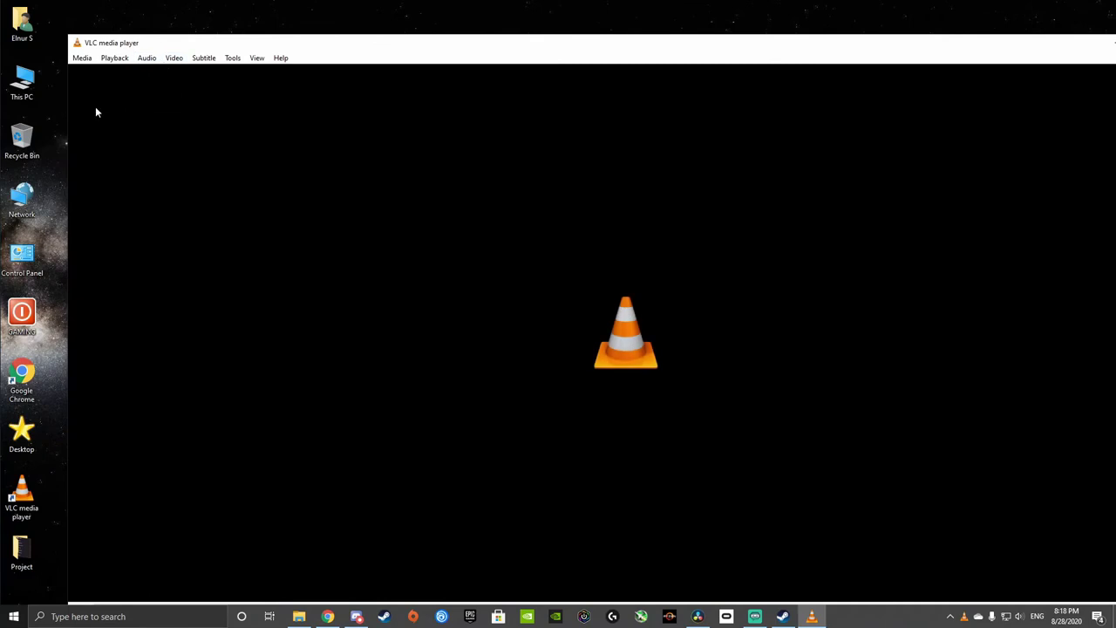
left_click(82, 60)
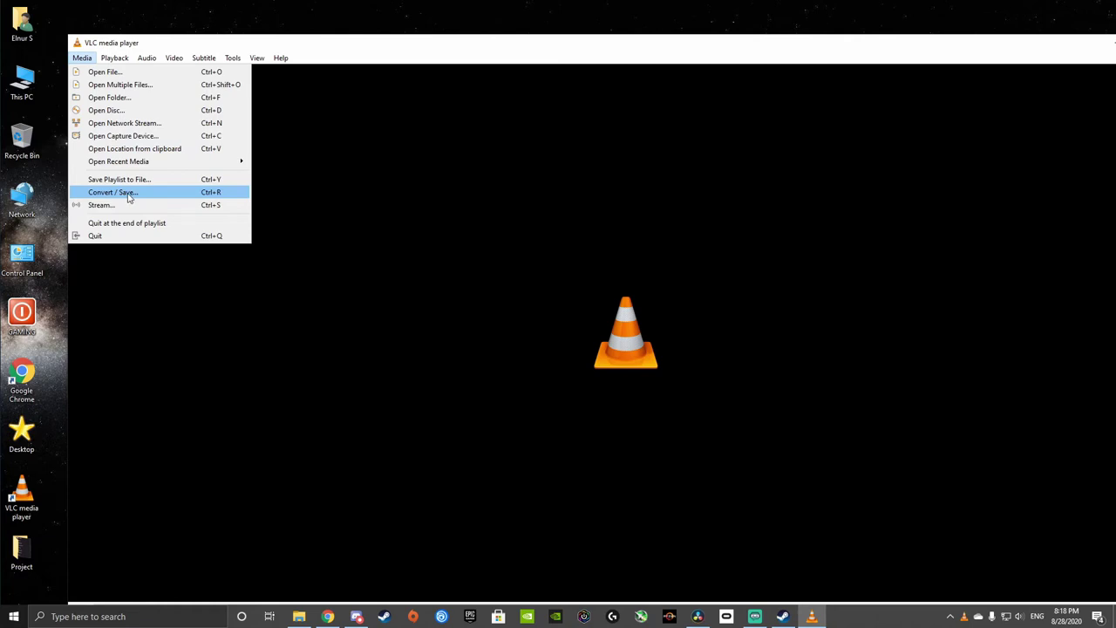
left_click(129, 195)
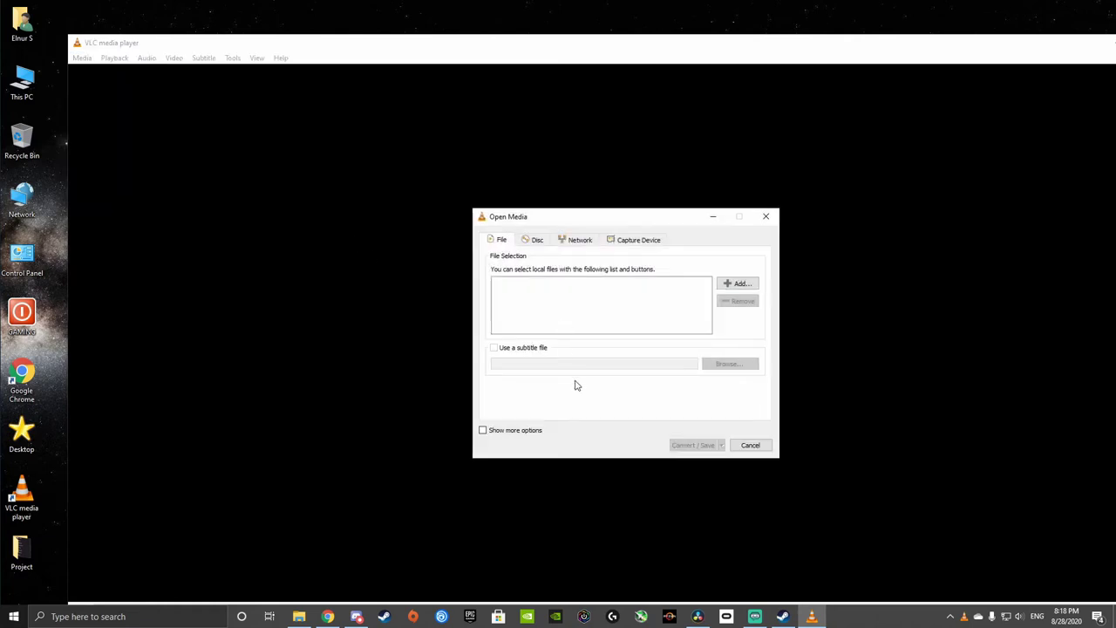
left_click(742, 284)
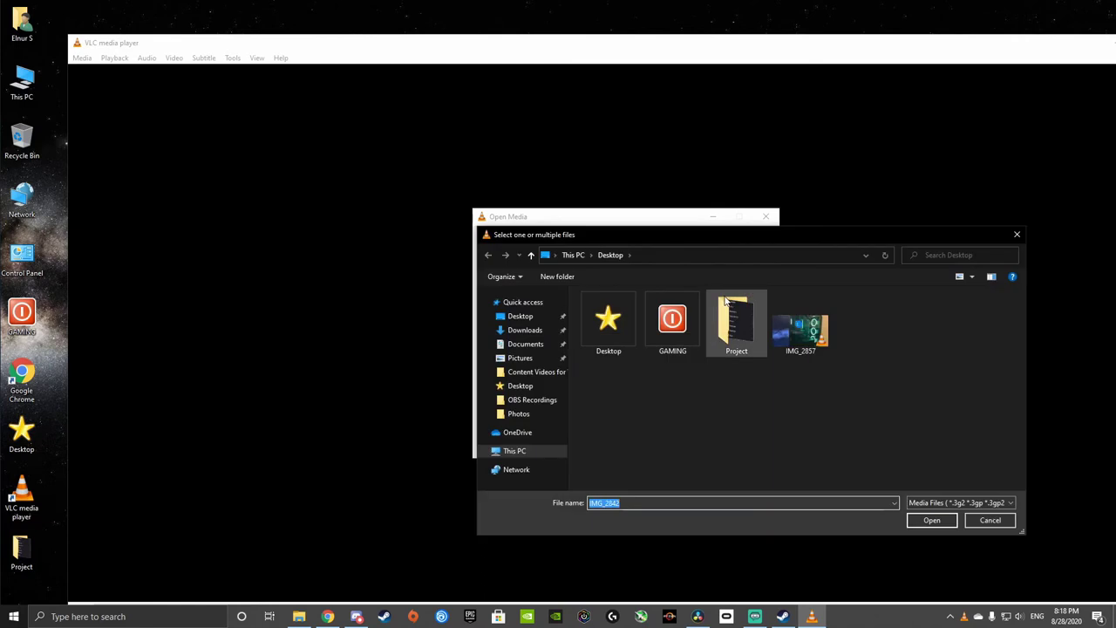
double_click(802, 337)
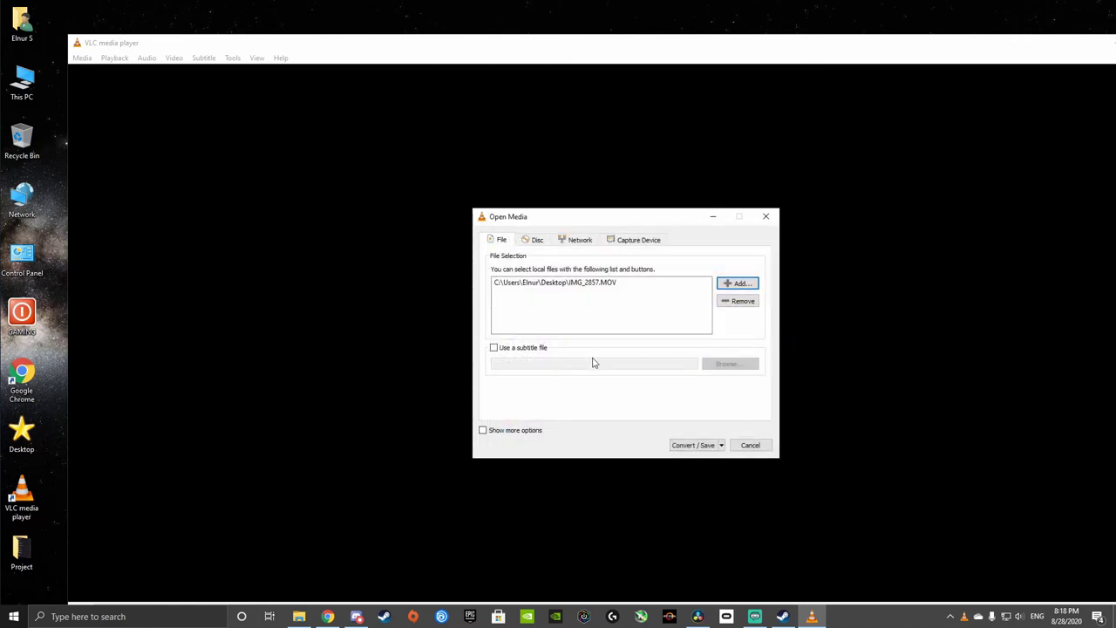
left_click(697, 448)
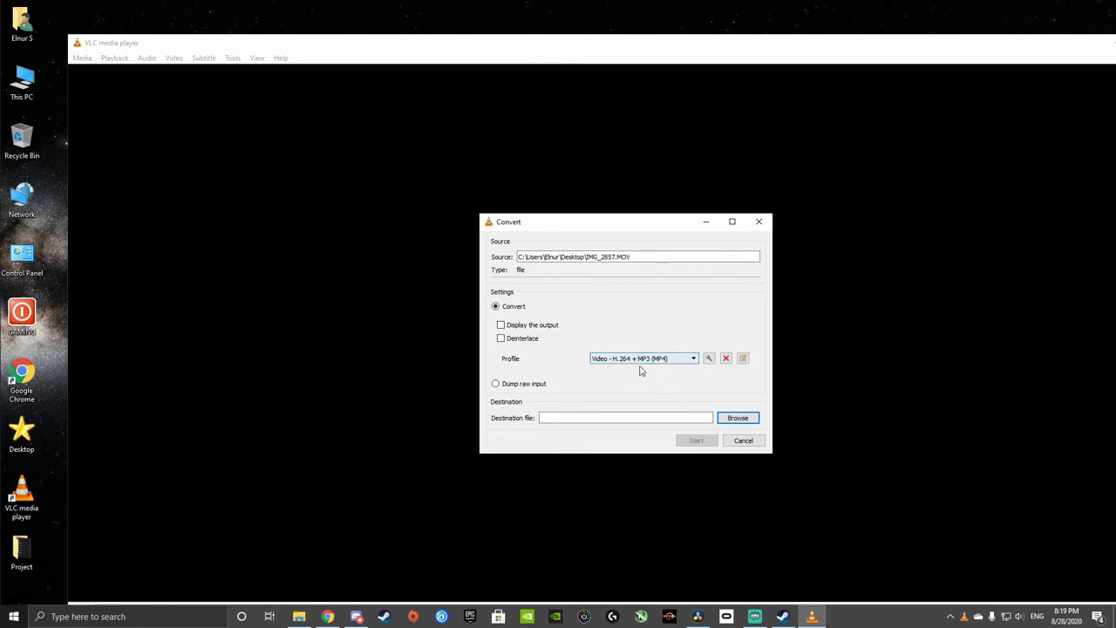
Set the destination file to 'IMG_2857 Converted.mp4' in the Desktop folder
left_click(745, 419)
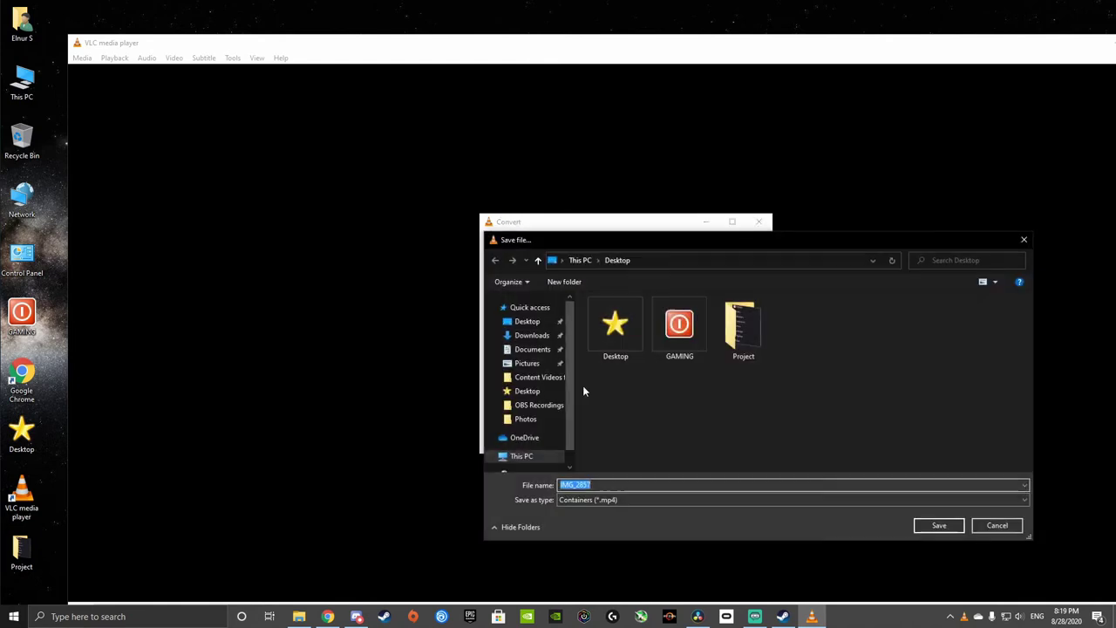
left_click(530, 323)
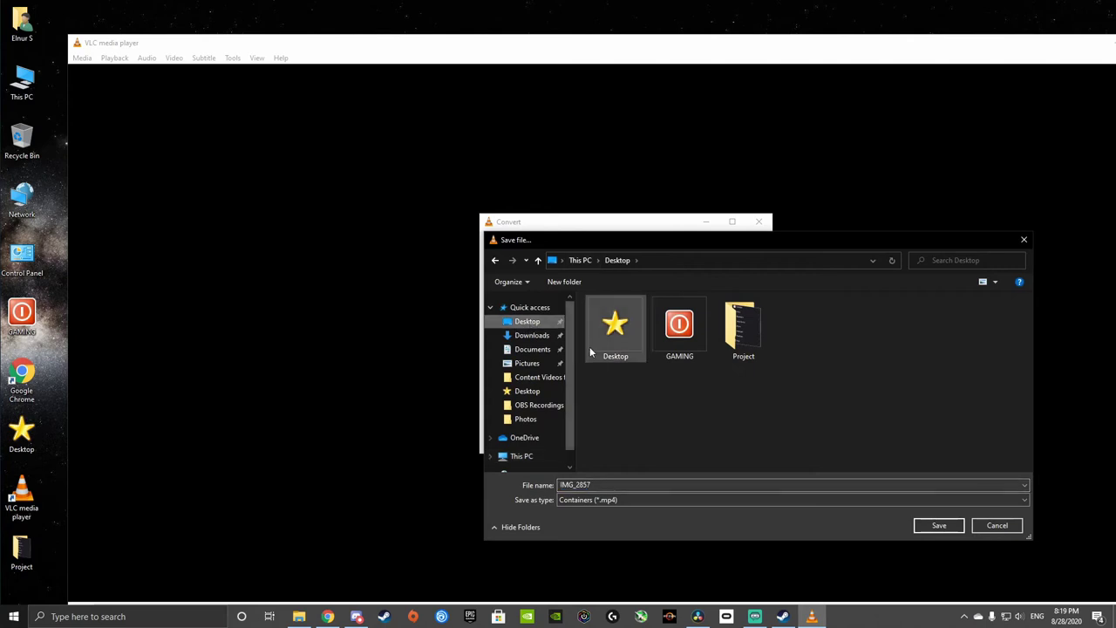
left_click(636, 485)
left_click(641, 486)
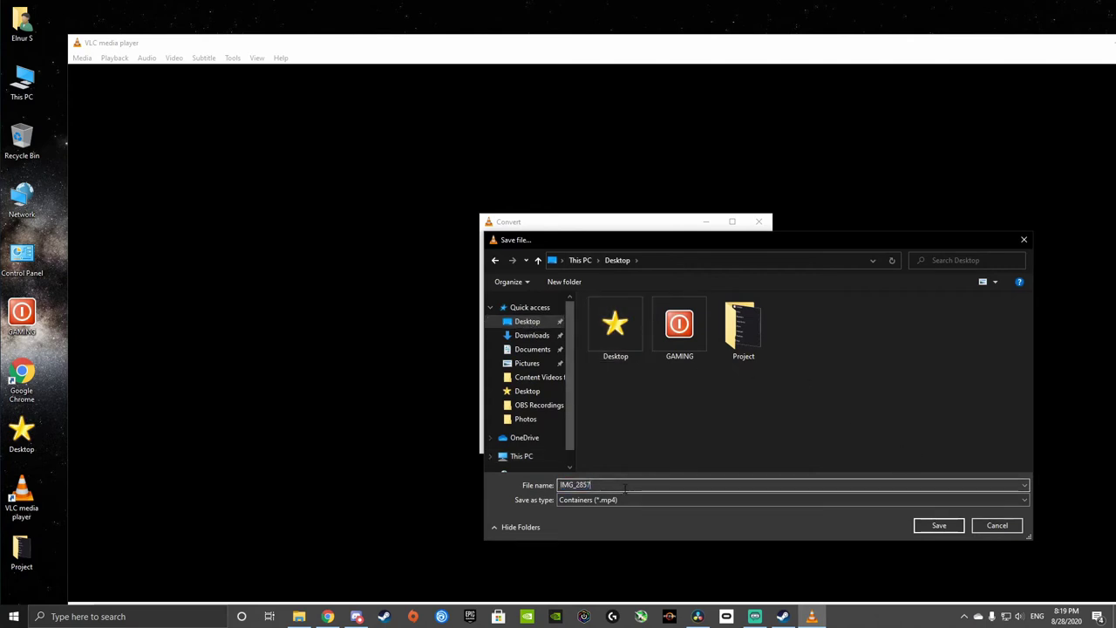
type("Conv")
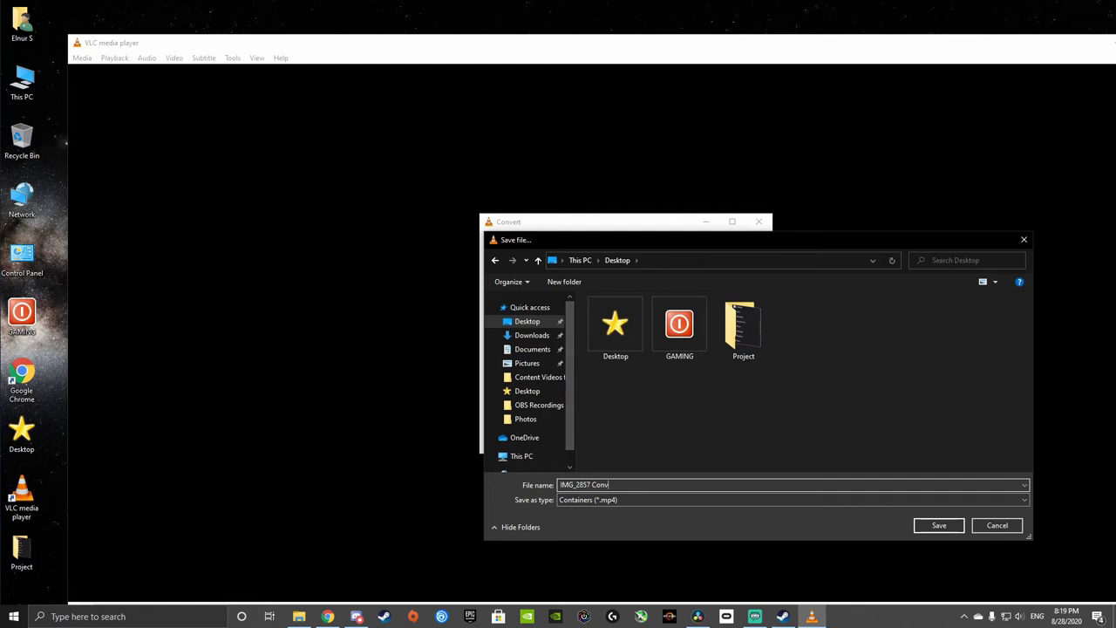
type("erted")
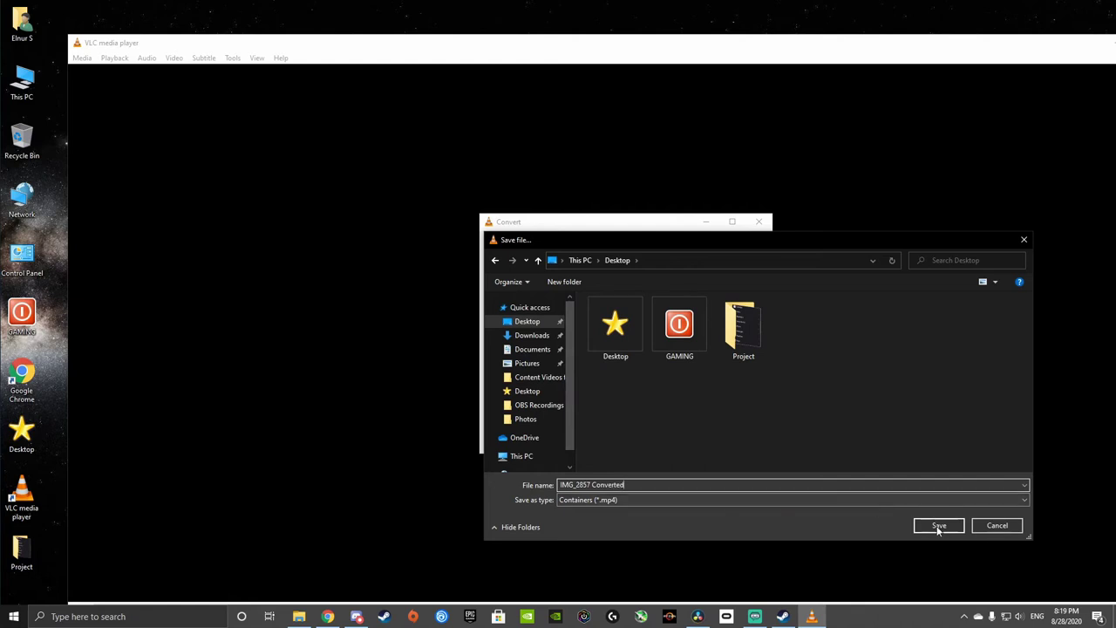
left_click(937, 526)
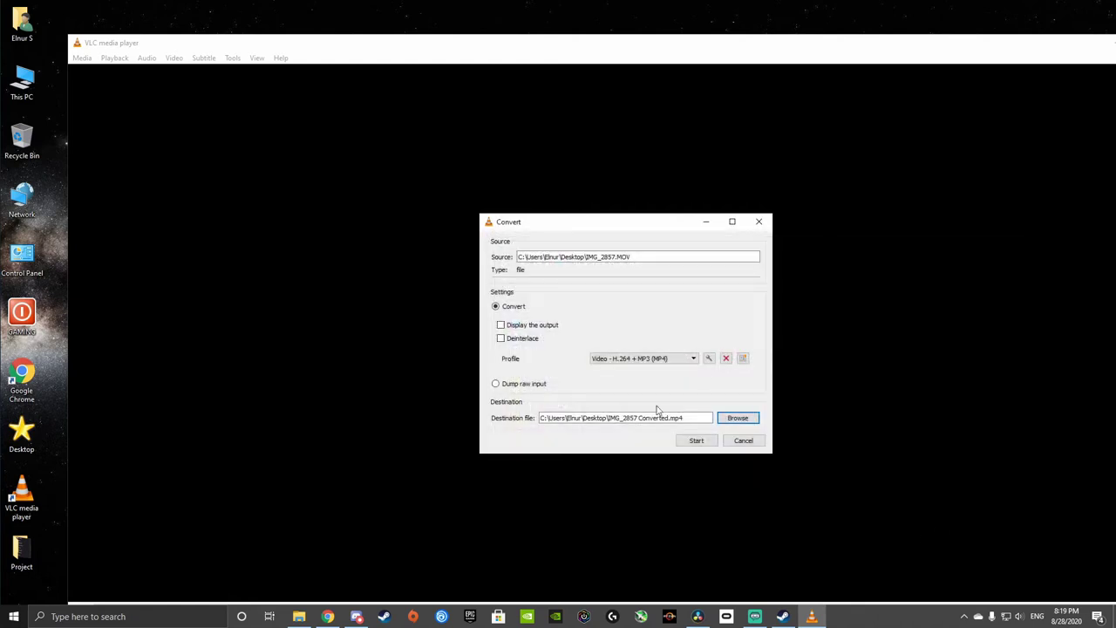
Change the profile's audio codec to MPEG 4 Audio (AAC), 128 kb/s, and save it
left_click(710, 360)
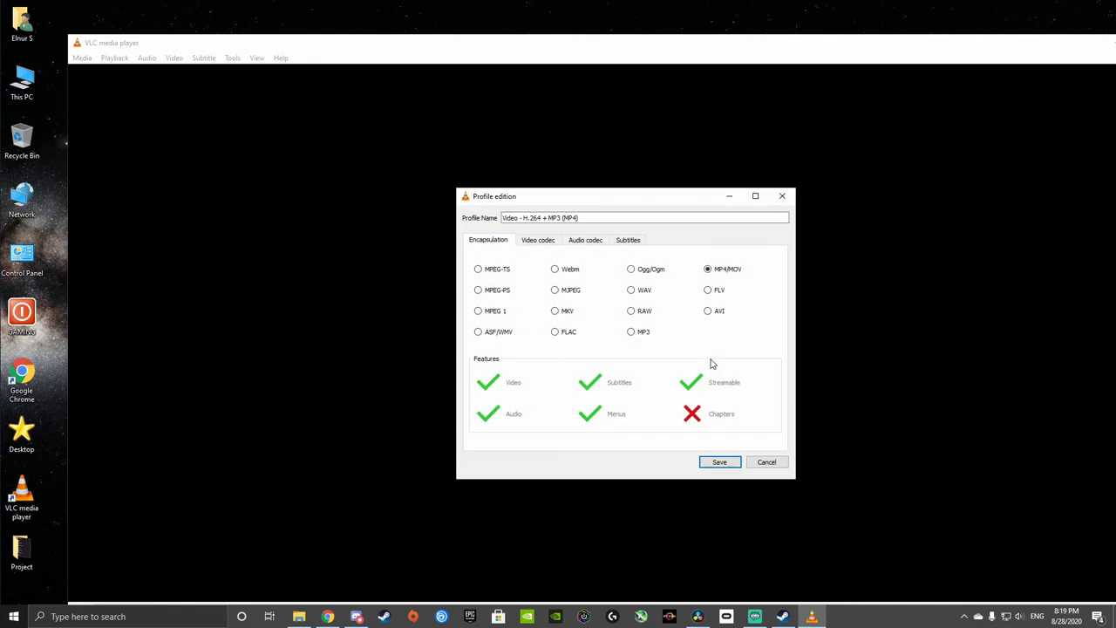
left_click(577, 244)
left_click(708, 303)
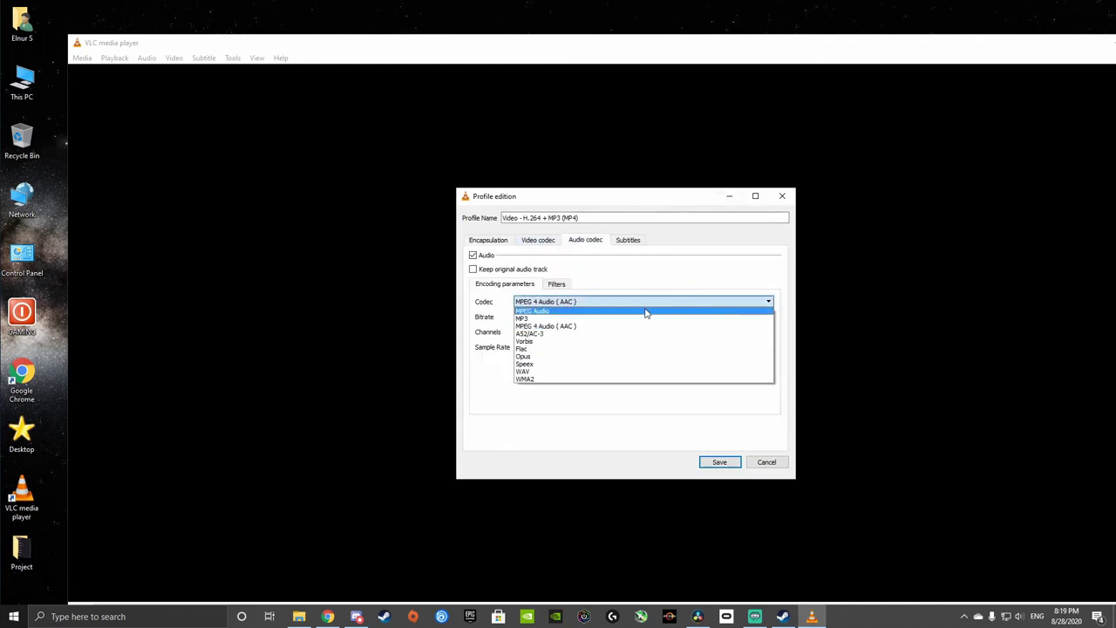
left_click(564, 327)
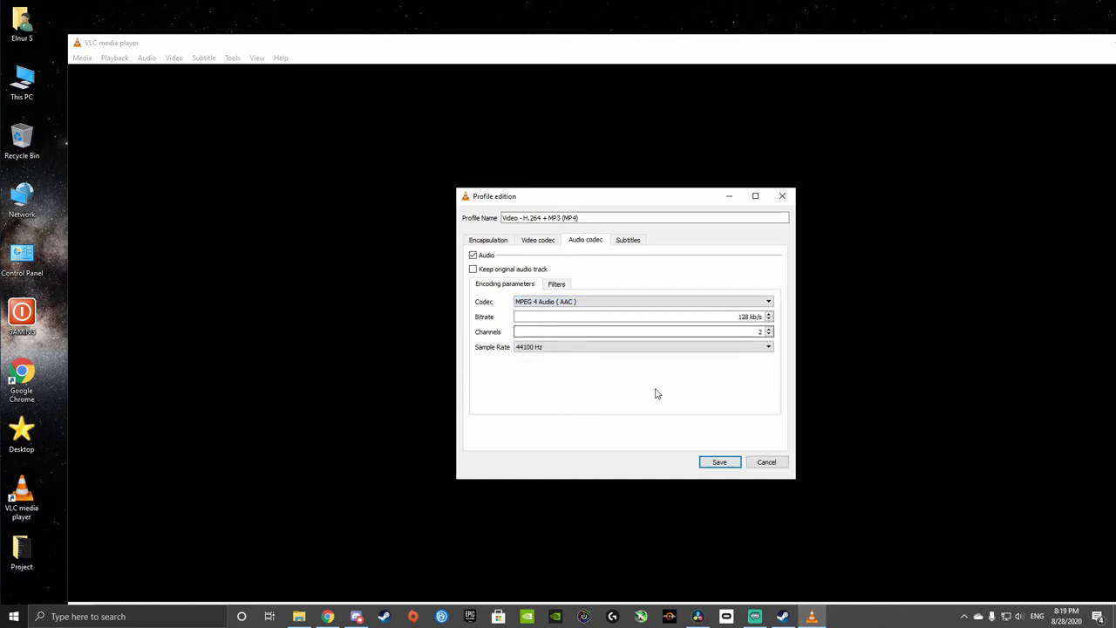
left_click(730, 463)
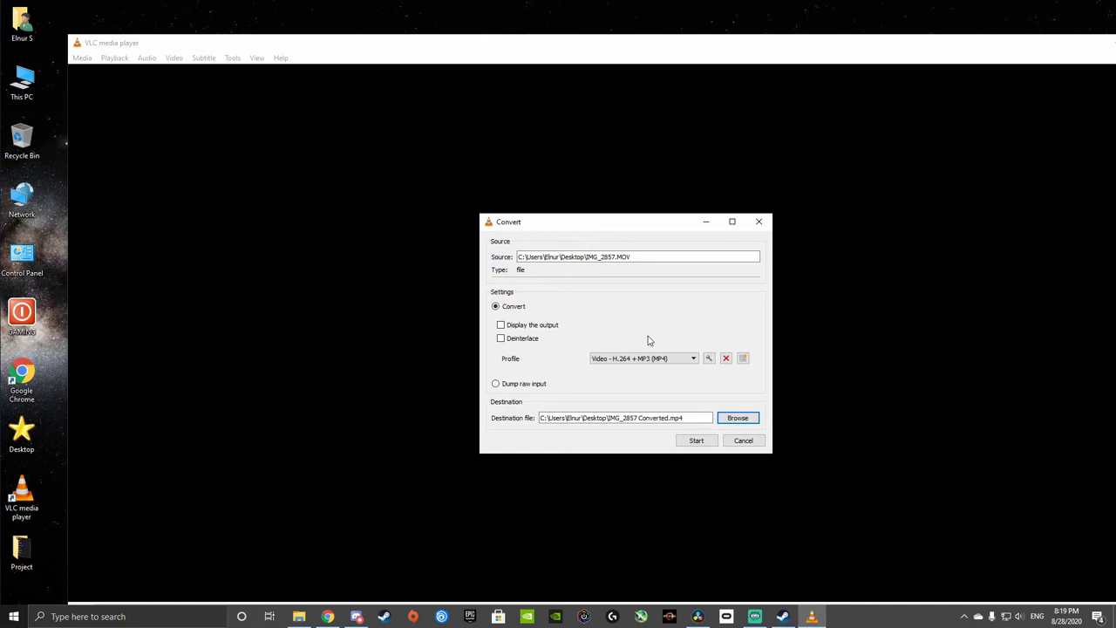
Start the conversion, then move VLC aside and minimize it to reveal the desktop
left_click(703, 440)
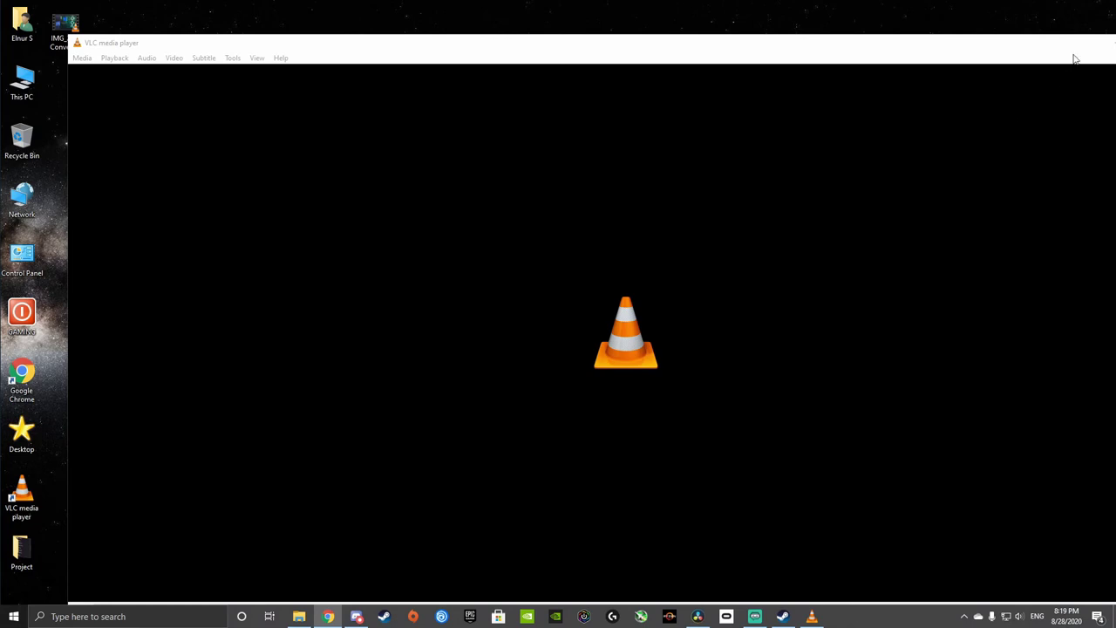
left_click_drag(1075, 58, 932, 67)
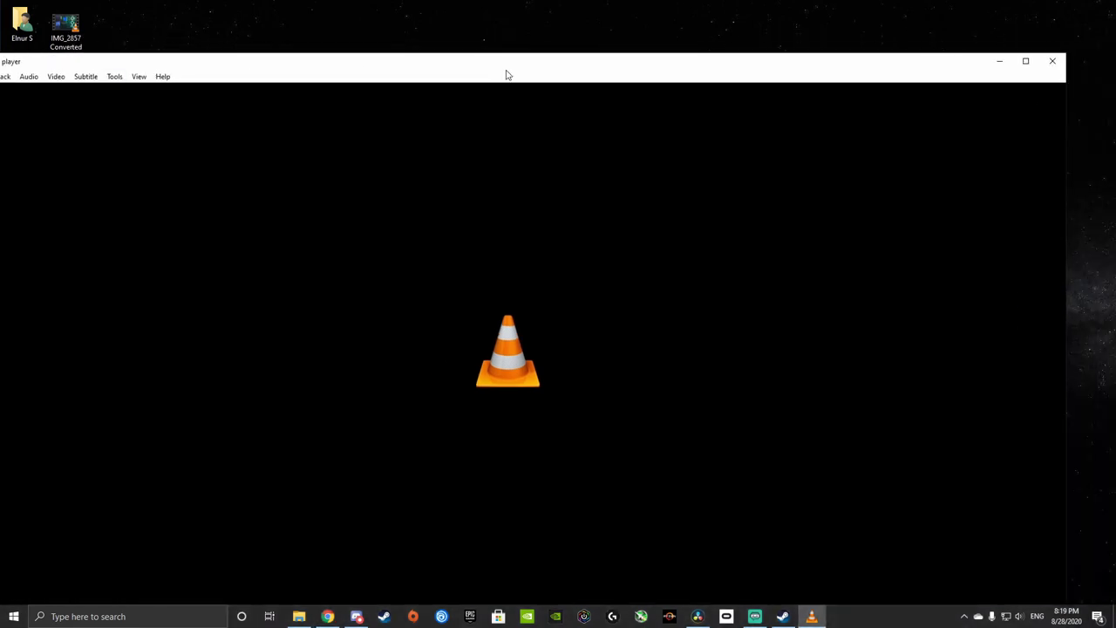
key("super+d")
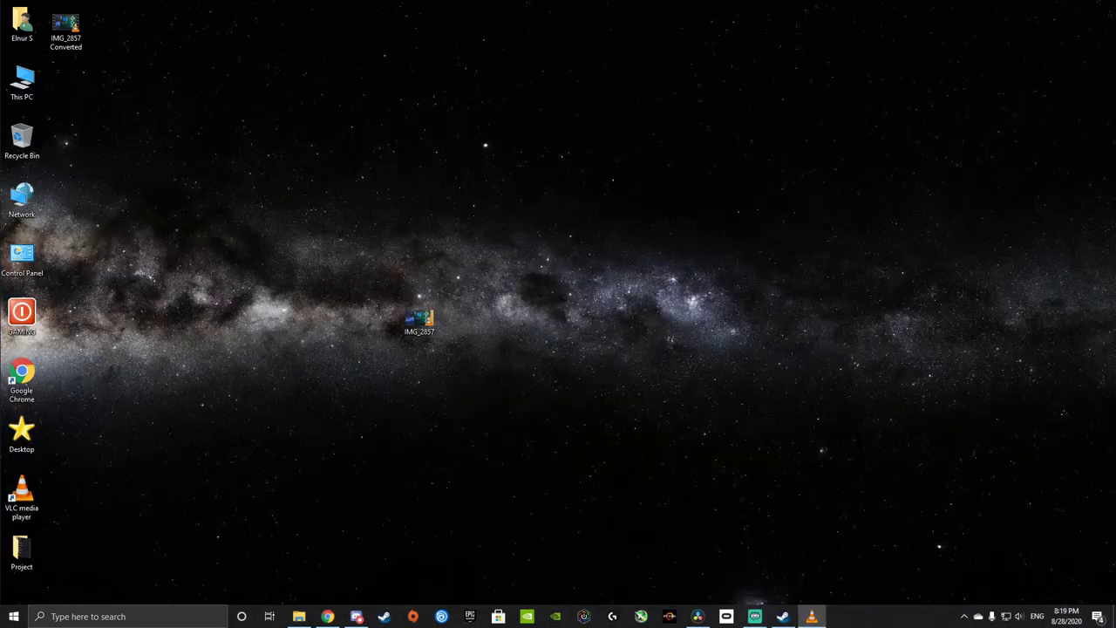
Launch DaVinci Resolve and create a new project named 'Test Video'
left_click(697, 617)
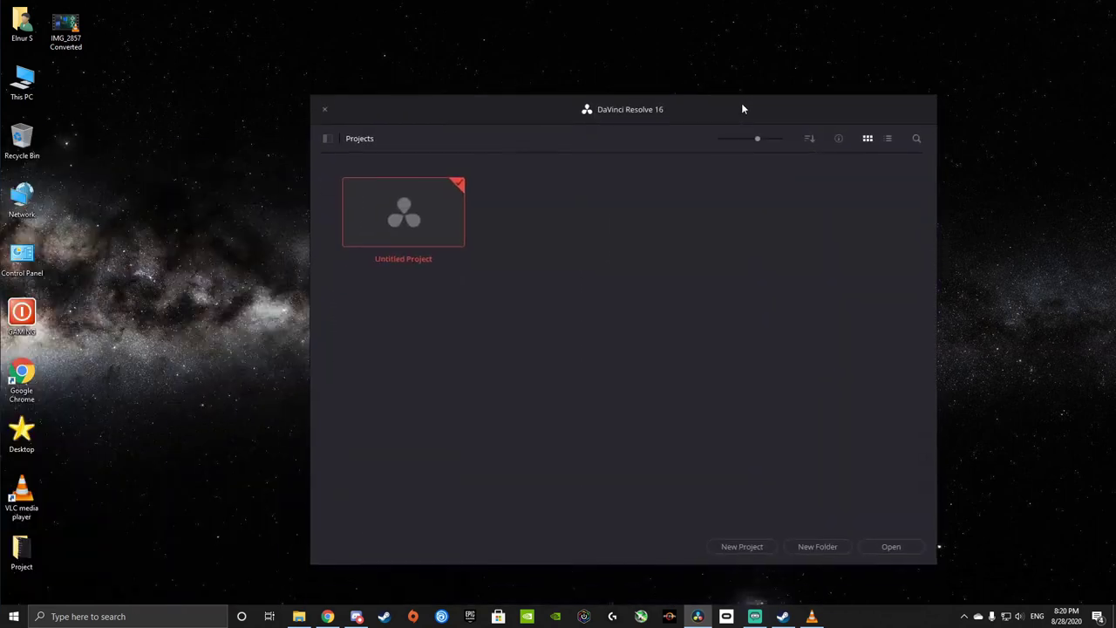
left_click(716, 546)
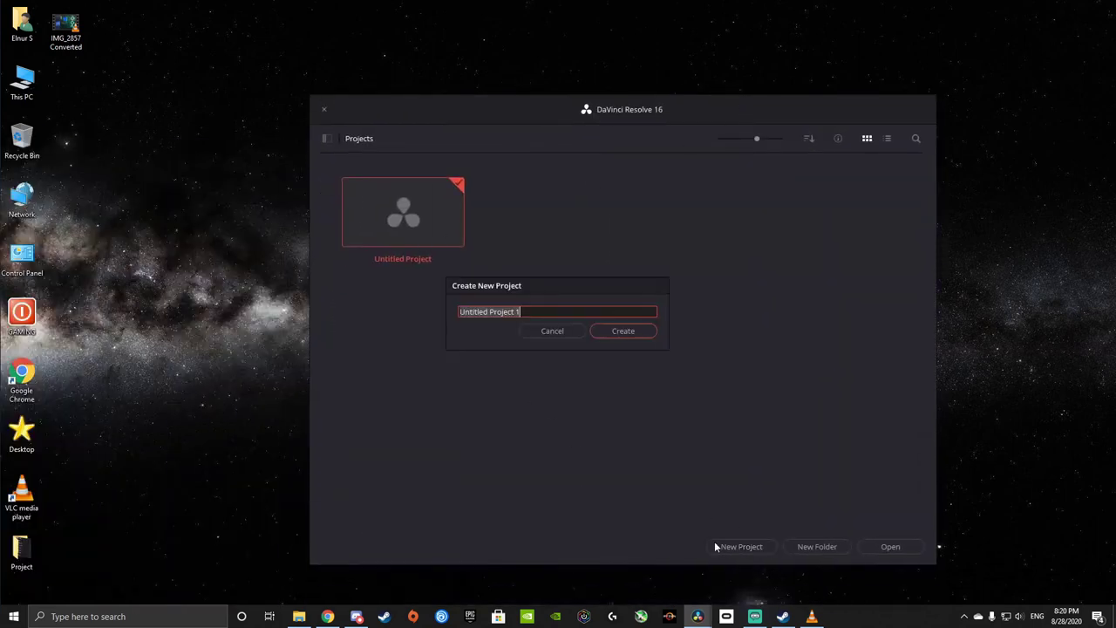
type("Test Vid")
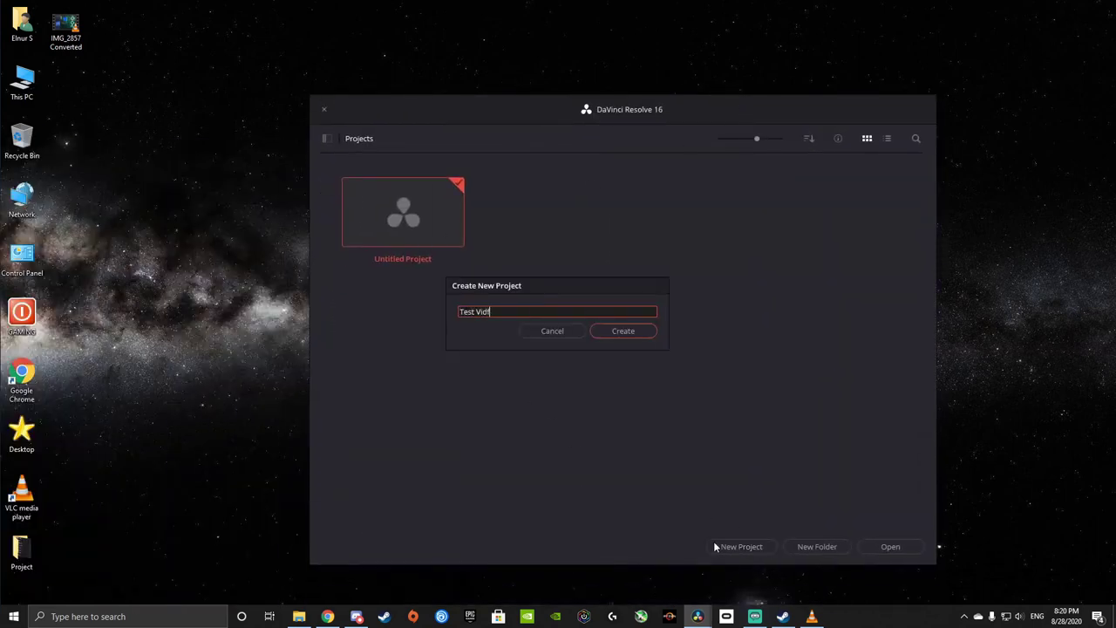
type("eo")
key("Return")
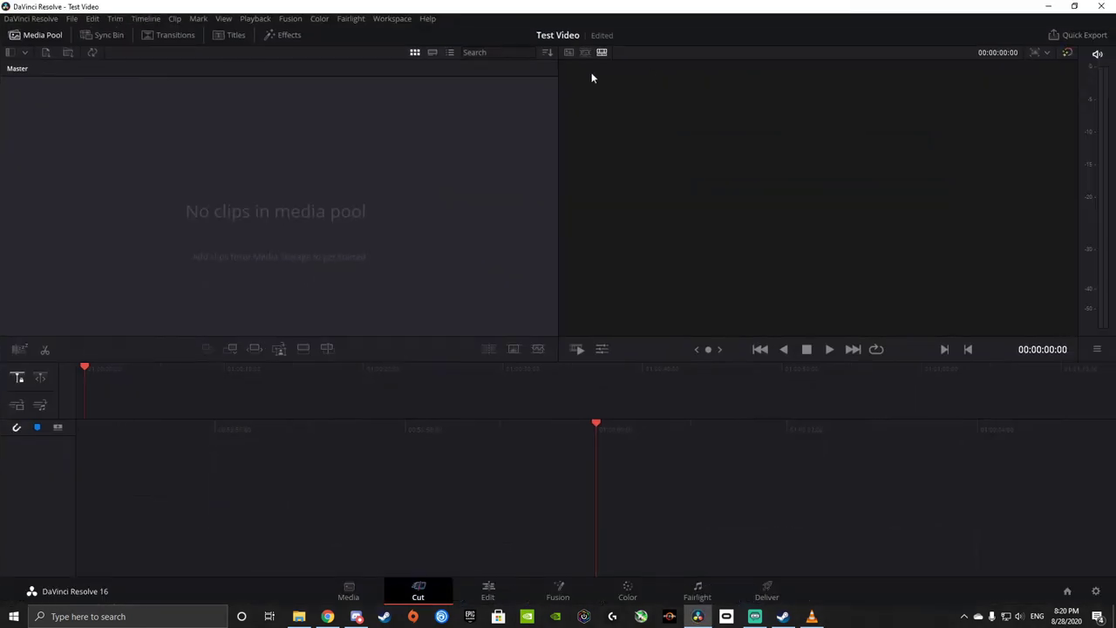
Import the IMG_2857 Converted video into the media pool, keeping the project's current frame rate
left_click(73, 19)
mouse_move(243, 136)
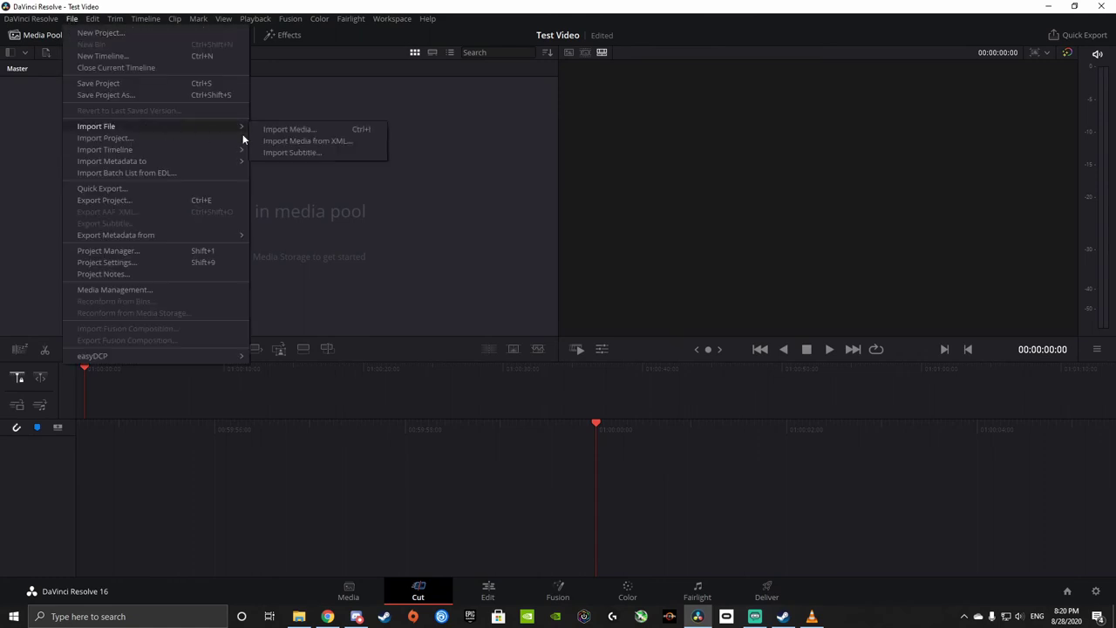
left_click(293, 130)
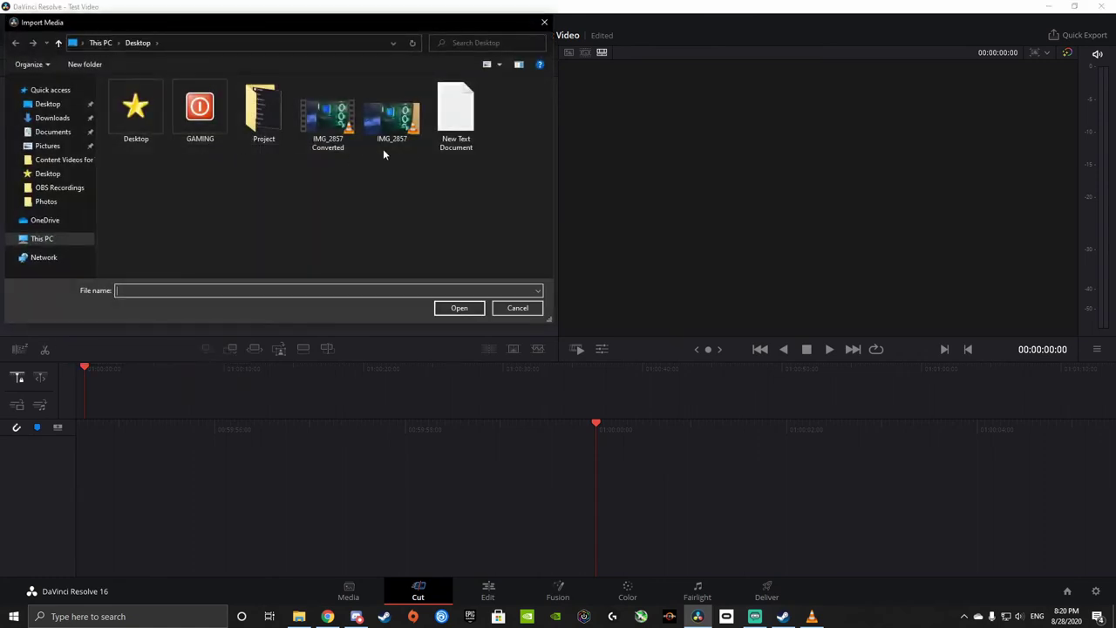
double_click(328, 115)
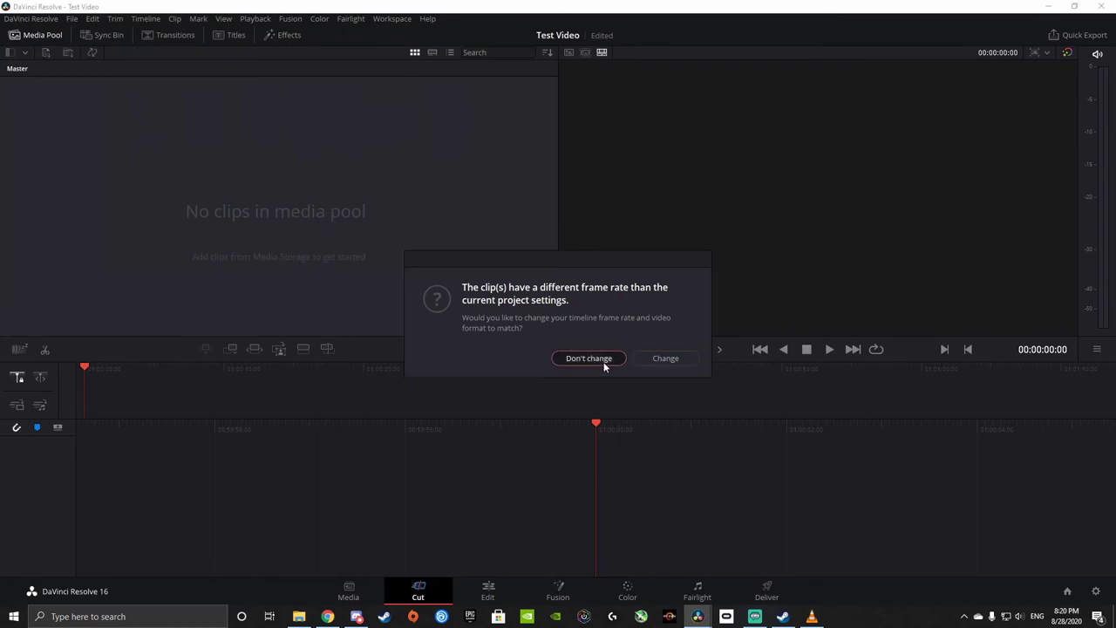
left_click(603, 362)
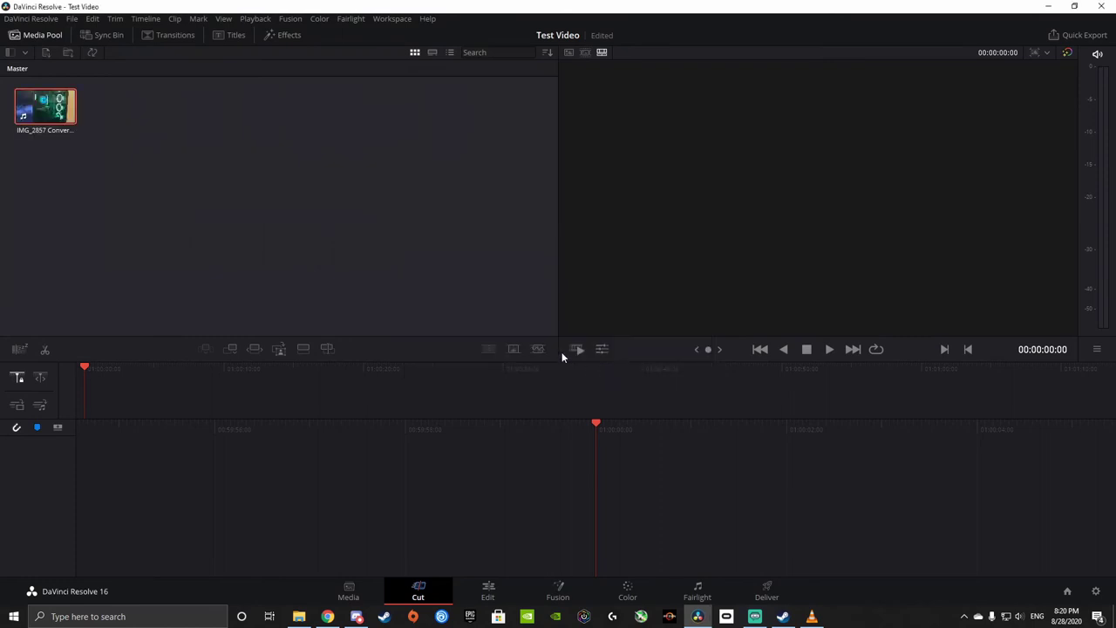
On the Edit page, drop IMG_2857 Converted onto a new timeline and play it, stopping at 01:00:02:17
left_click(488, 591)
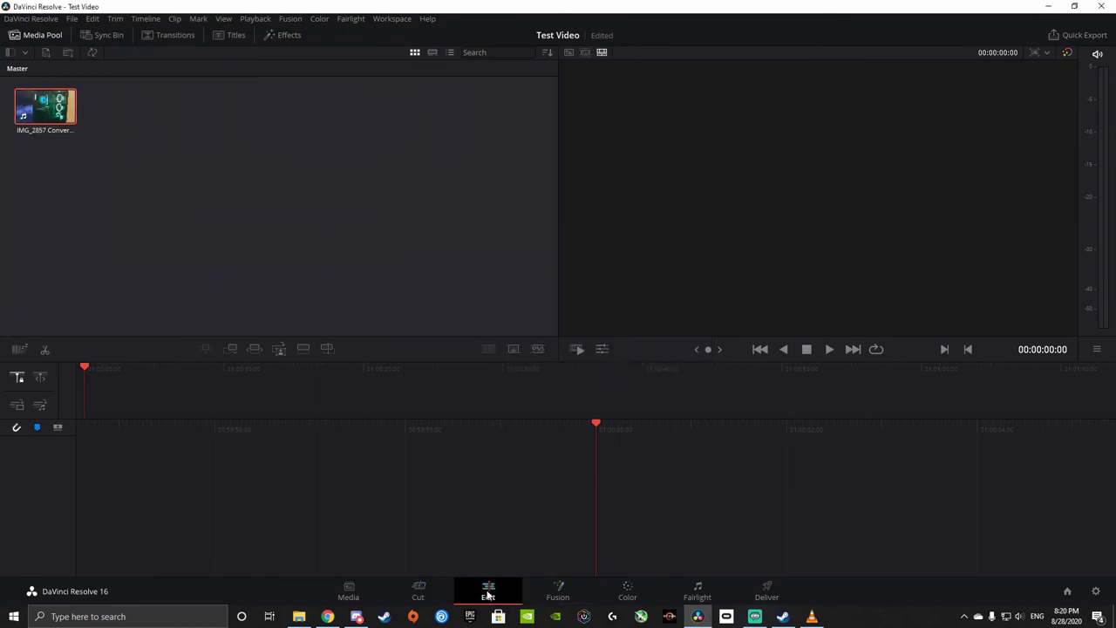
left_click_drag(134, 89, 396, 447)
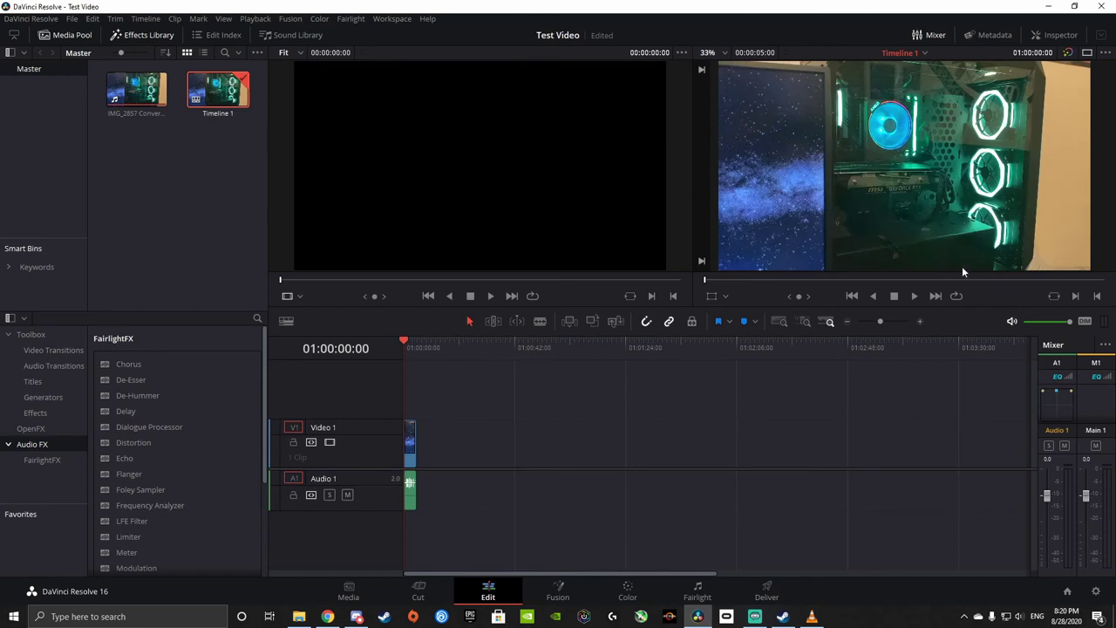
left_click(912, 297)
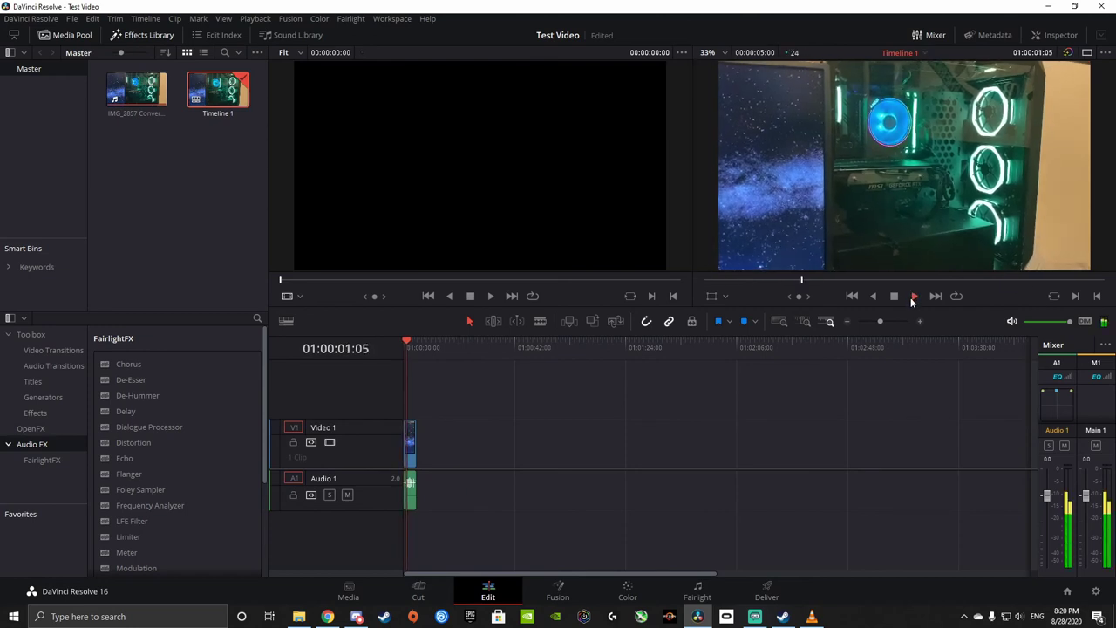
left_click(893, 296)
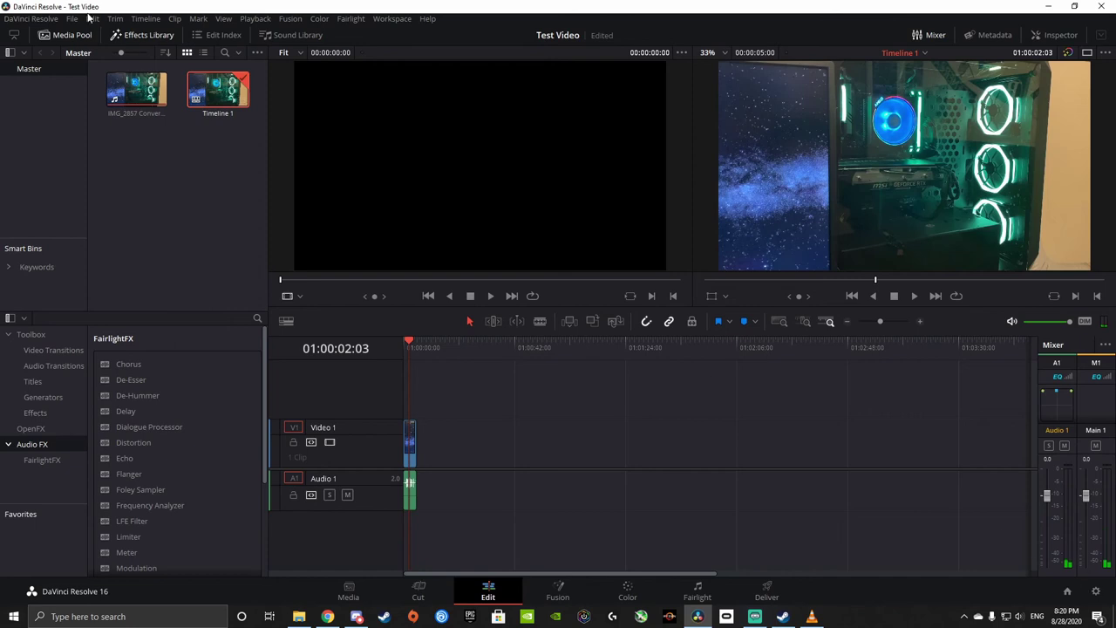
left_click(913, 296)
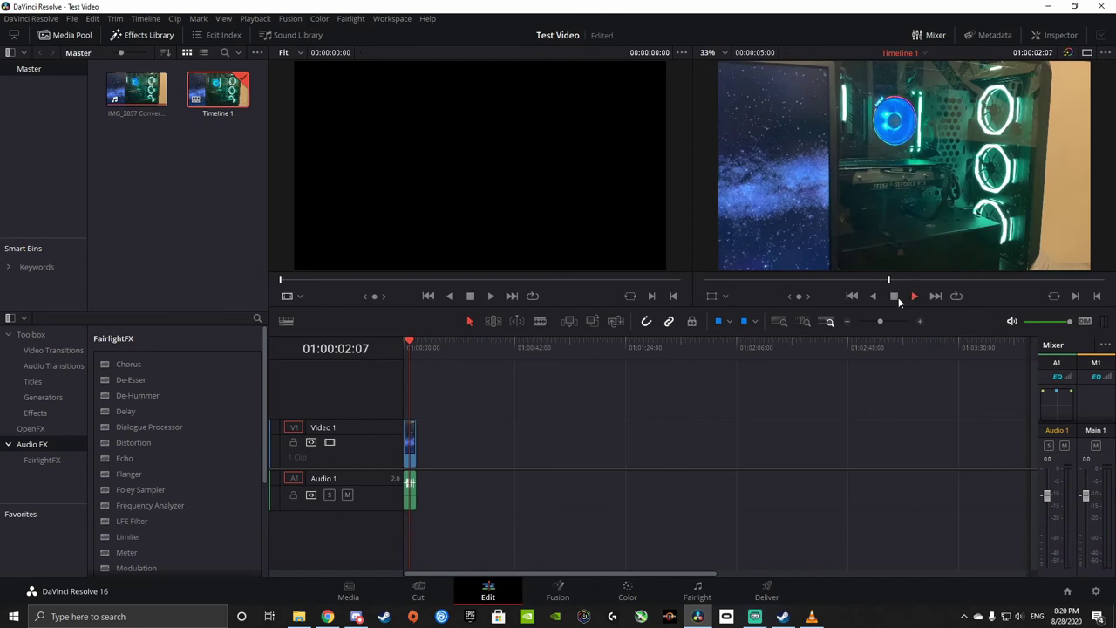
left_click(894, 296)
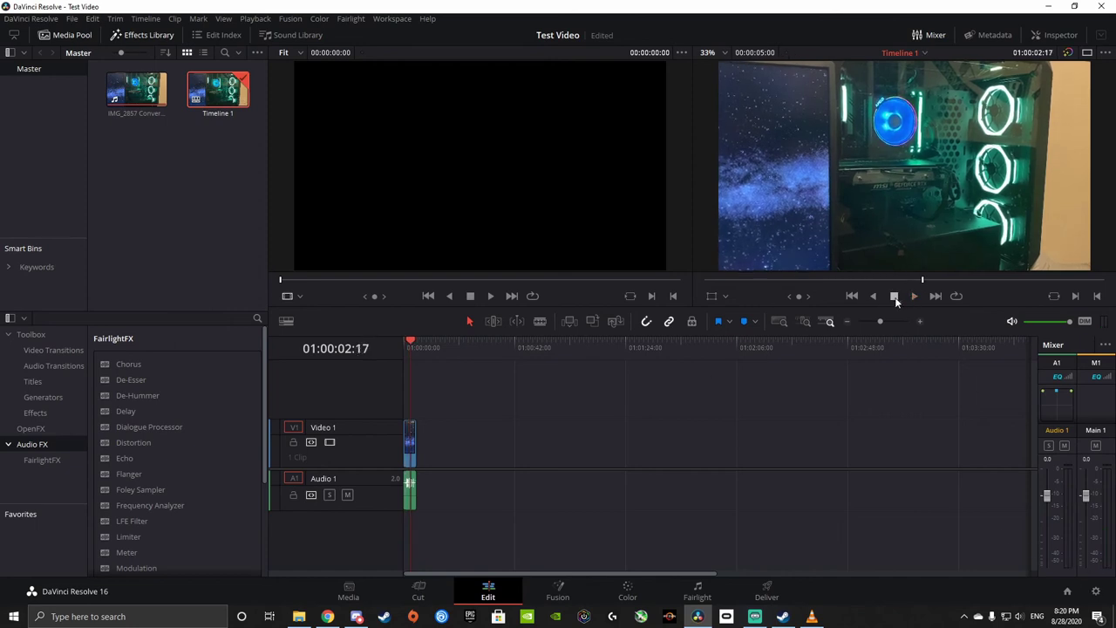
In Preferences' Video and Audio I/O settings, change the speaker configuration to Manual
left_click(19, 23)
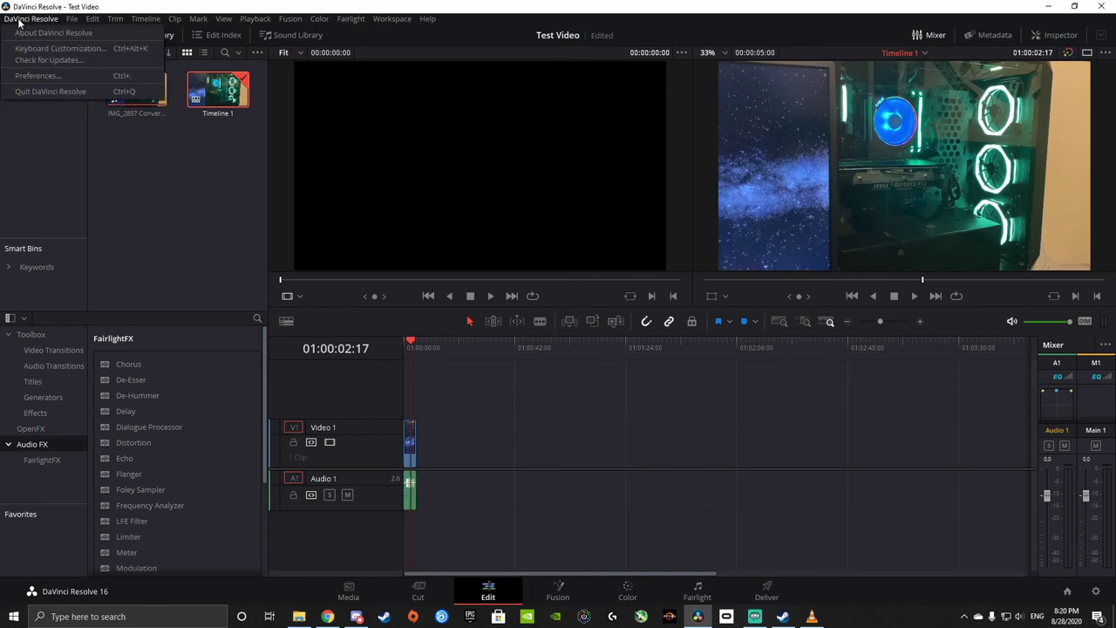
left_click(66, 77)
left_click(387, 208)
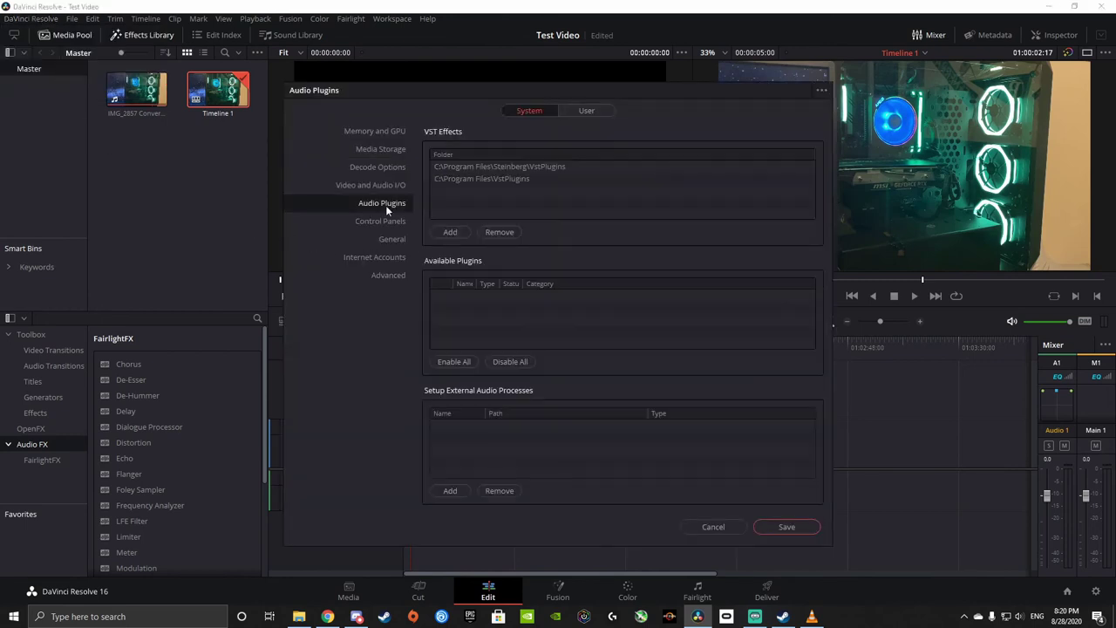
left_click(381, 188)
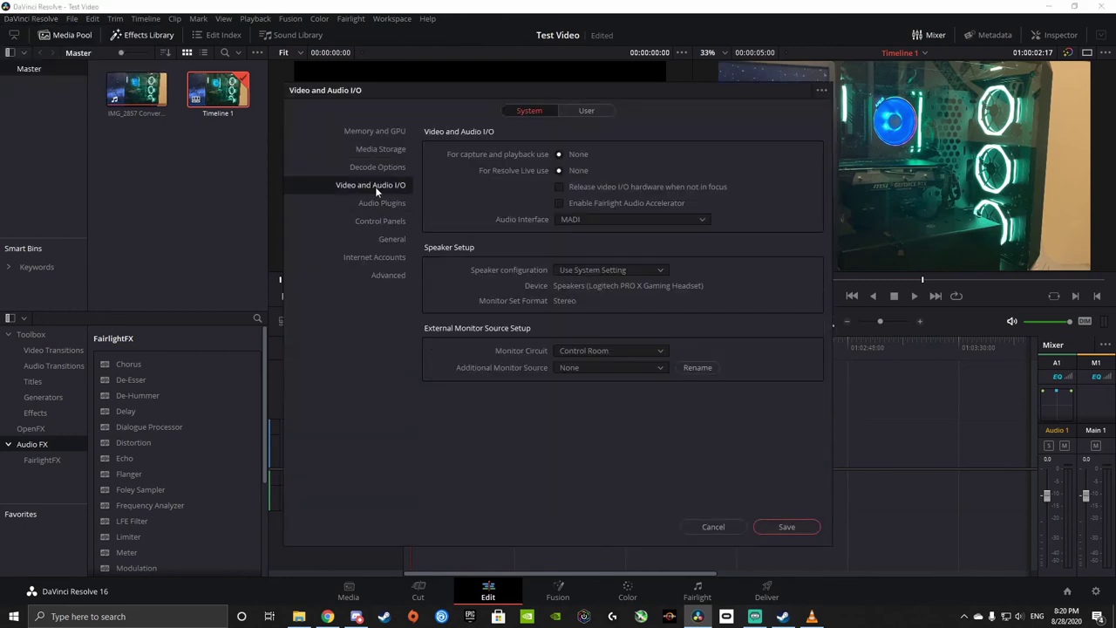
left_click(606, 272)
left_click(588, 297)
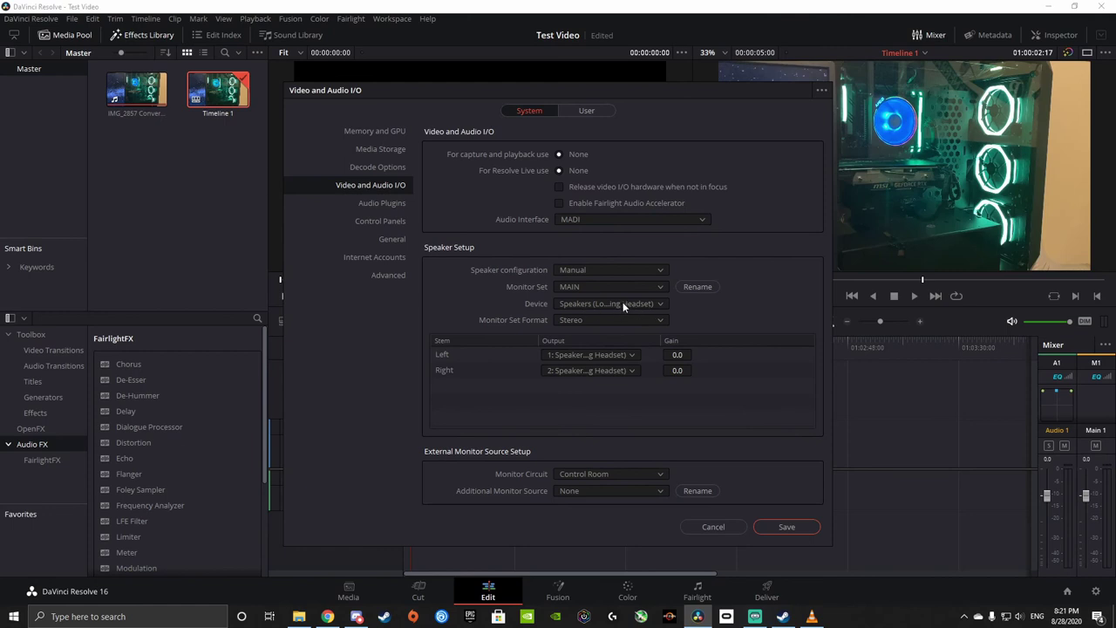
left_click(788, 528)
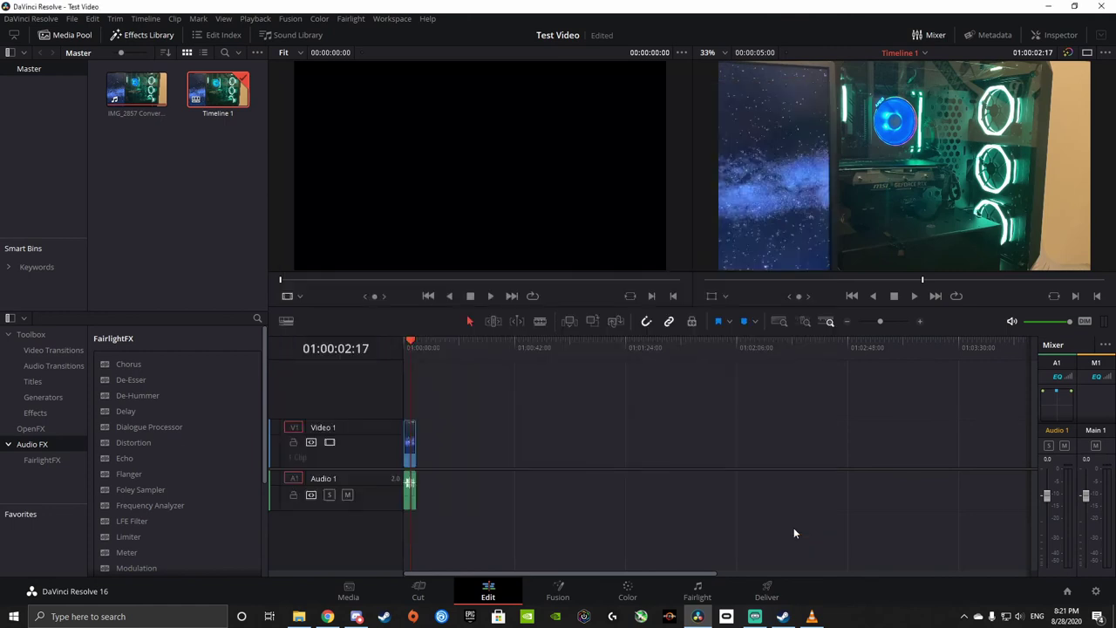